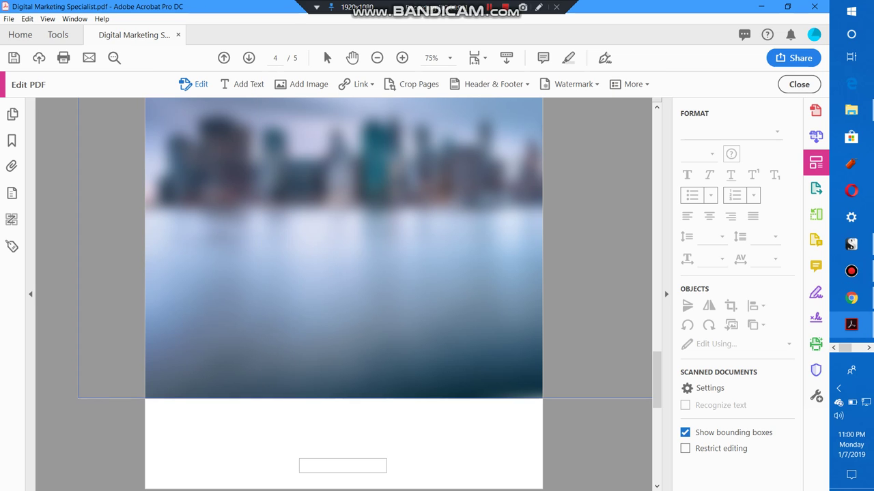
# Review the book's pages from the last page back to the cover and page 2.
pyautogui.scroll(-10, 343, 294)
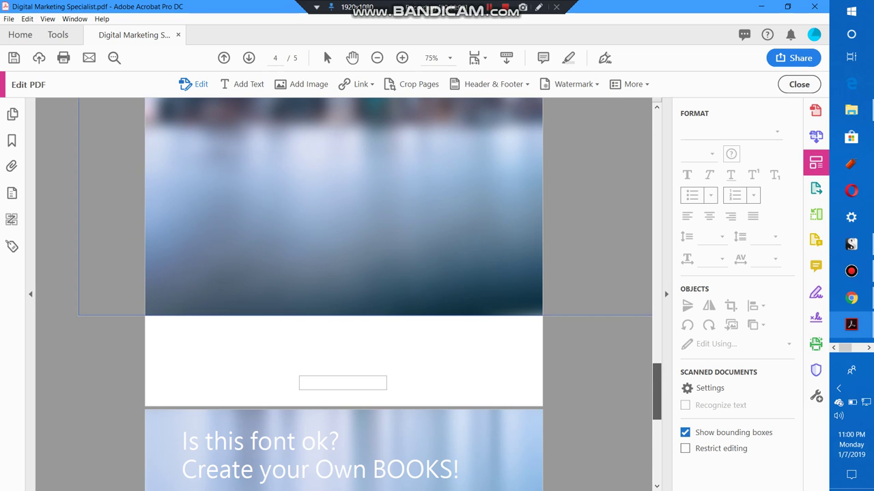
pyautogui.scroll(-5, 343, 293)
pyautogui.scroll(10, 344, 293)
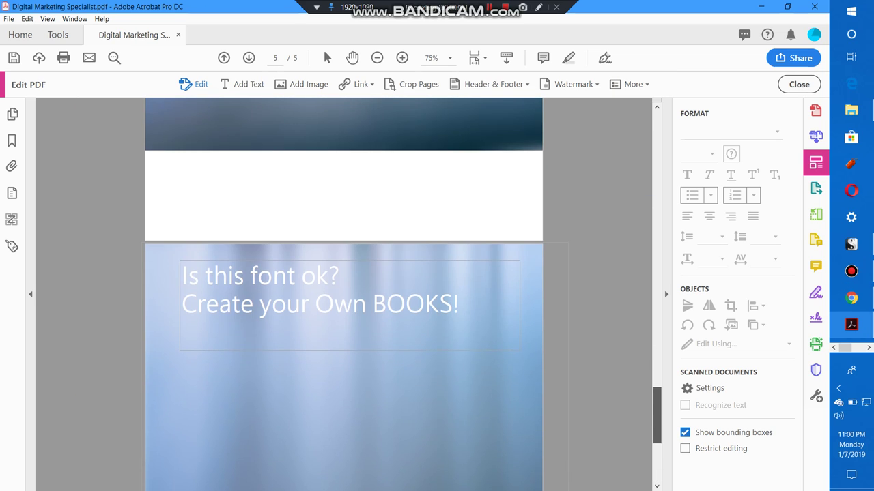
pyautogui.scroll(15, 343, 294)
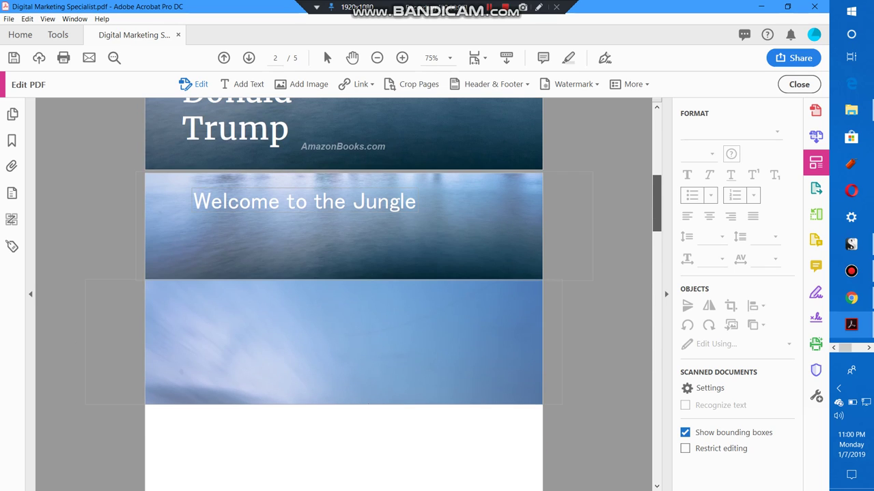
pyautogui.scroll(5, 343, 294)
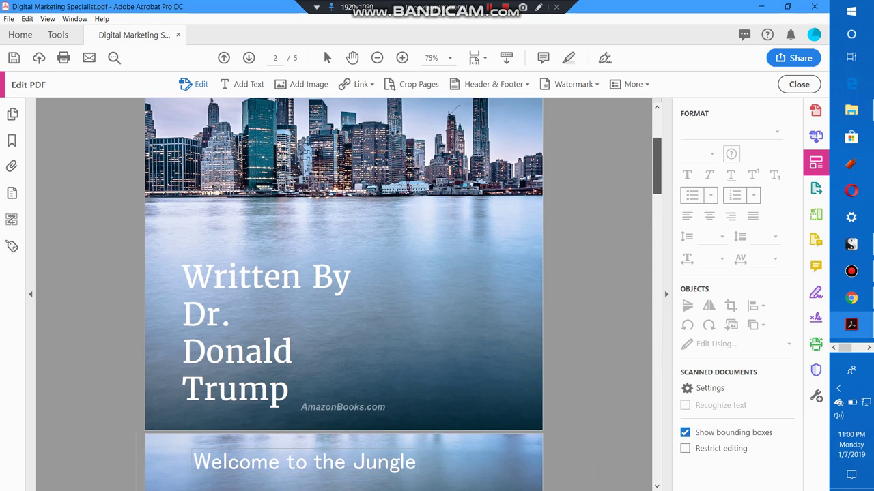
pyautogui.scroll(3, 343, 294)
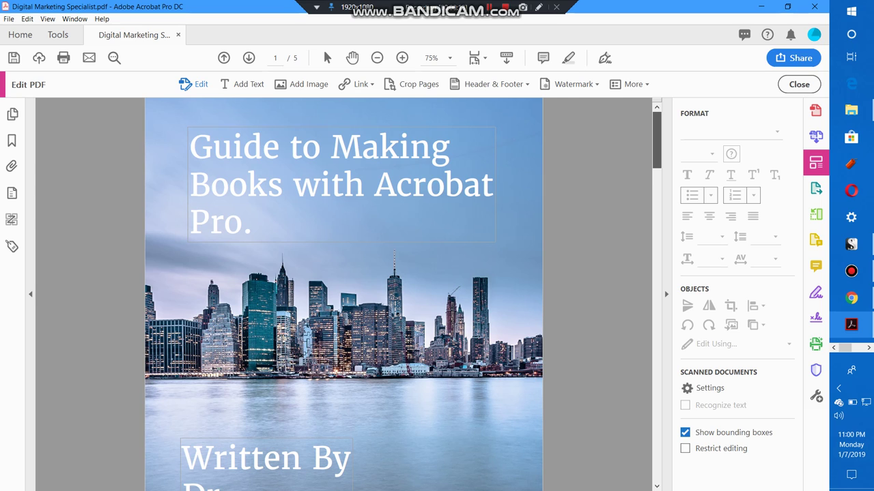
pyautogui.scroll(-3, 344, 294)
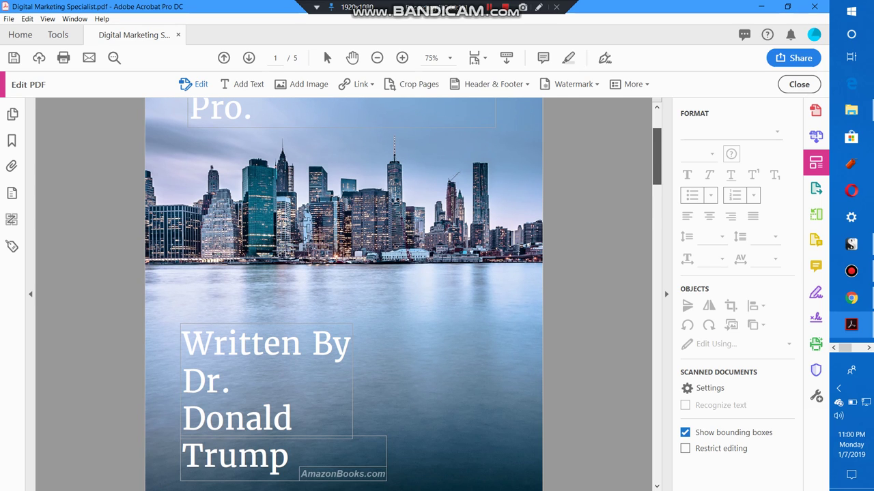
pyautogui.scroll(-6, 343, 293)
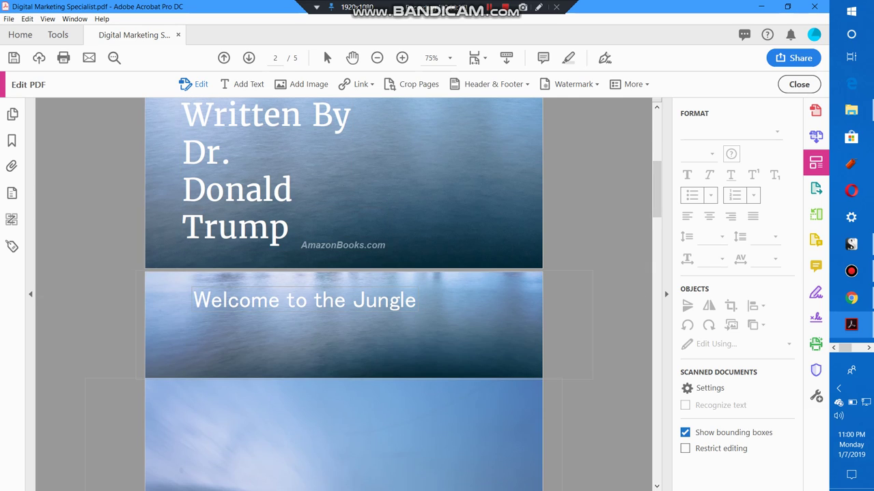
# Start an additional header in Arial Bold, keeping the existing footer, with "NickMphoto.com" as the left header text.
pyautogui.click(513, 84)
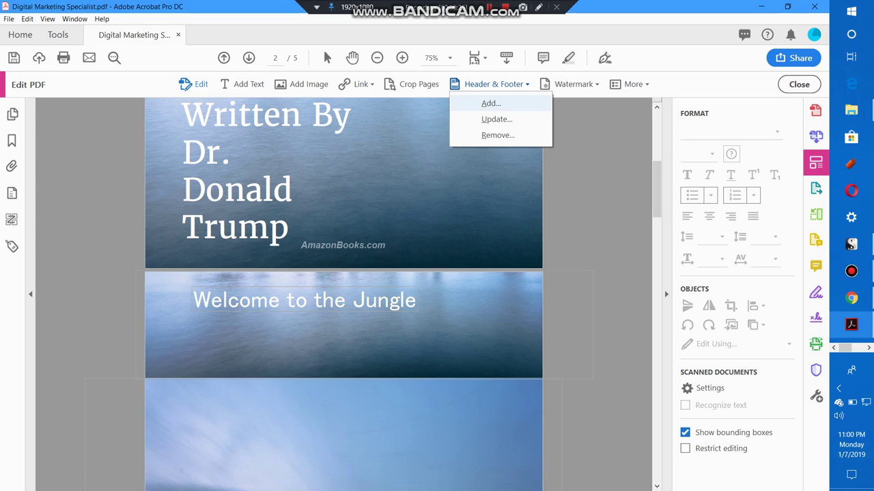
pyautogui.click(490, 103)
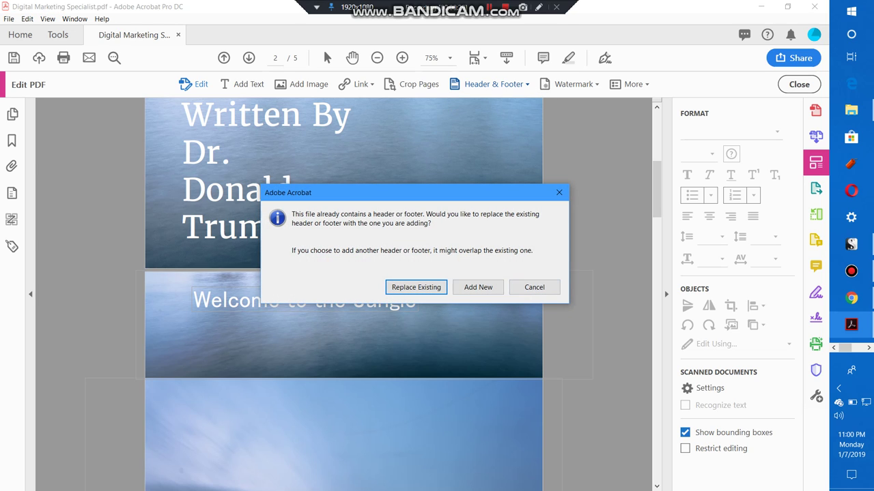
pyautogui.click(477, 287)
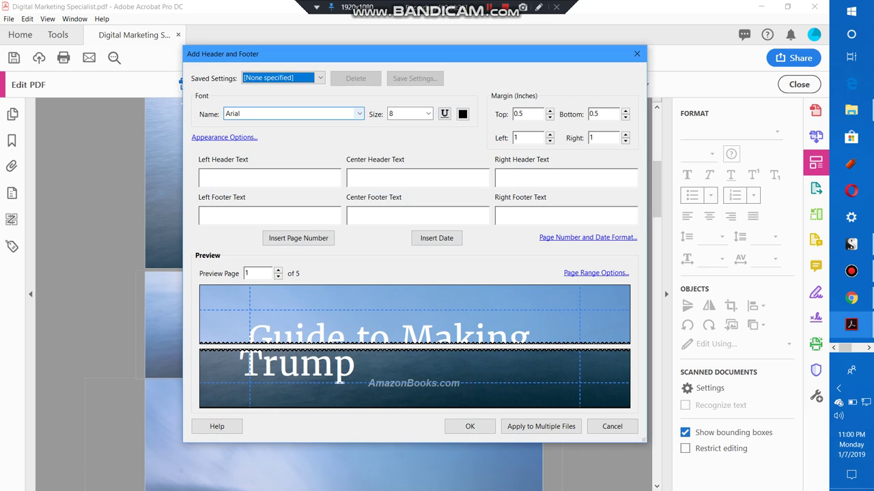
pyautogui.click(292, 113)
pyautogui.click(287, 146)
pyautogui.click(269, 176)
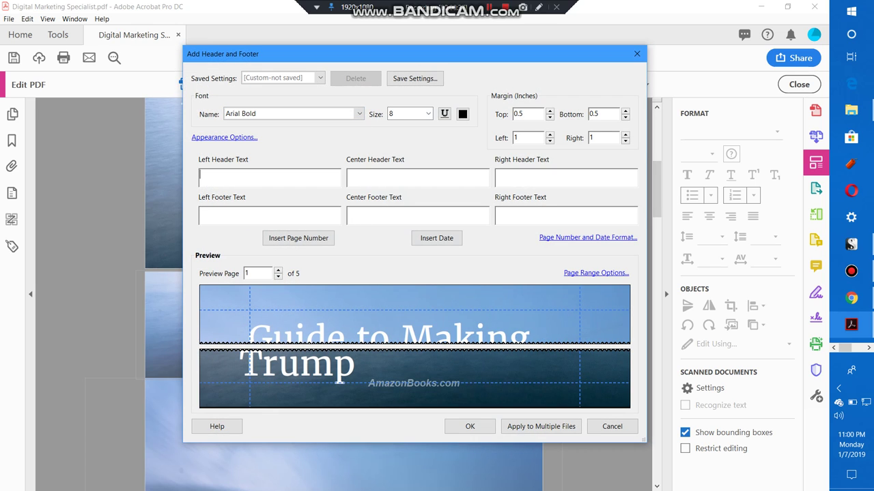
pyautogui.write('NickMphoto.com')
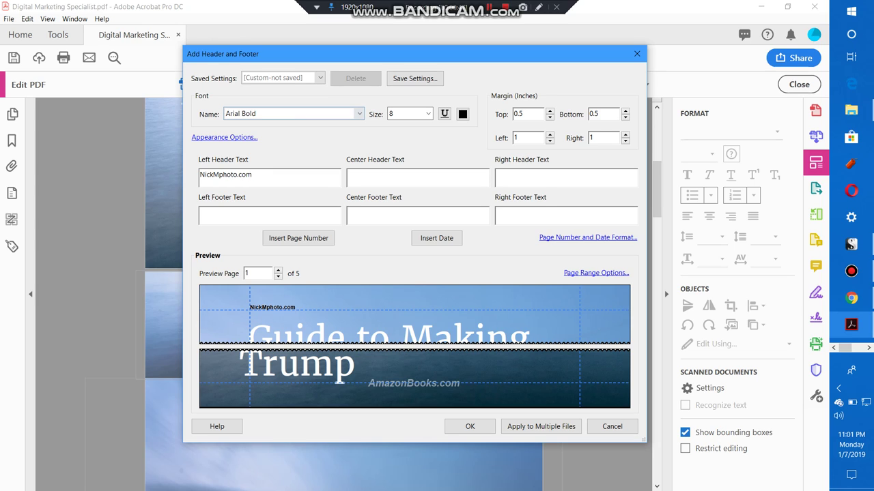
# Set the header's font size to 10 and apply it to the document.
pyautogui.click(428, 114)
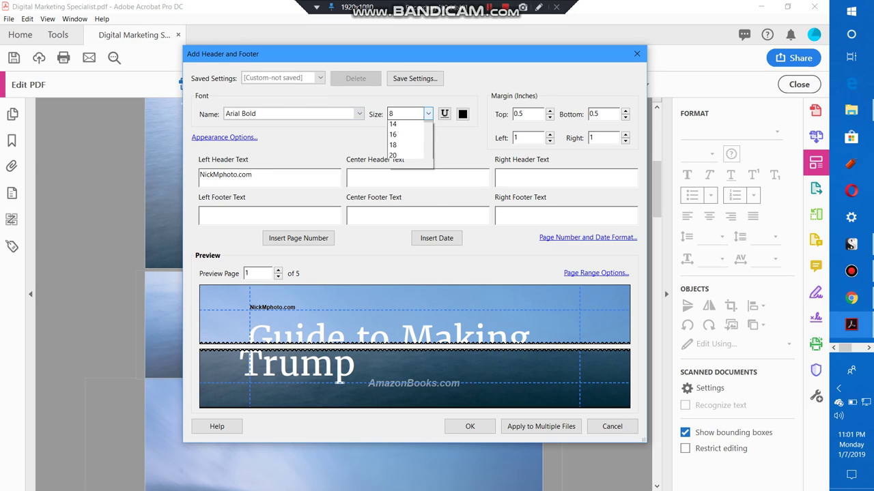
pyautogui.click(401, 146)
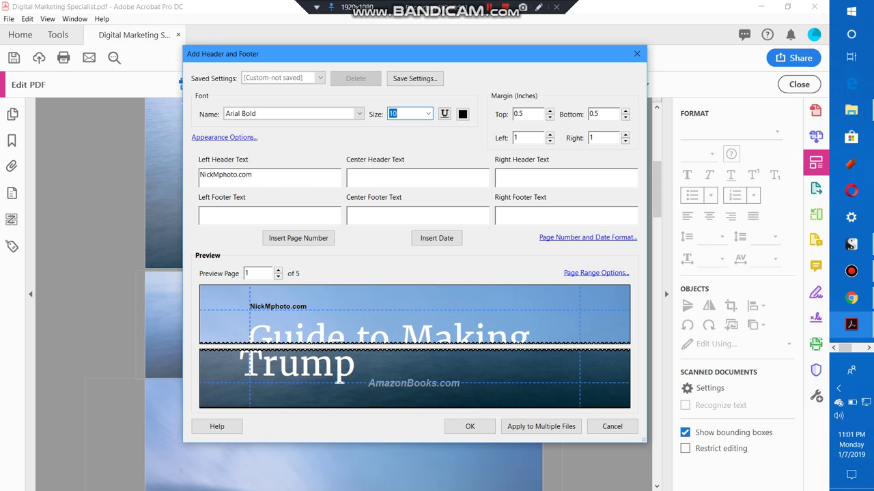
pyautogui.click(469, 426)
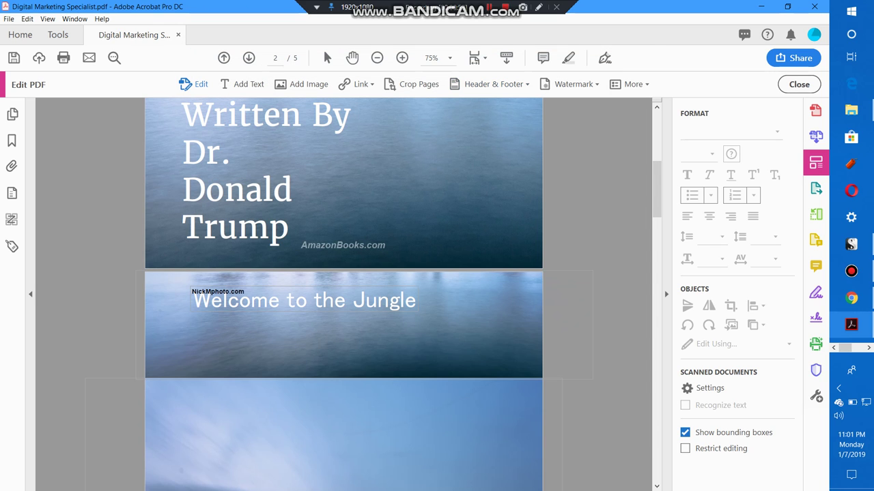
# Check the NickMphoto.com header across the pages and undo its addition.
pyautogui.moveTo(657, 189); pyautogui.dragTo(657, 139)
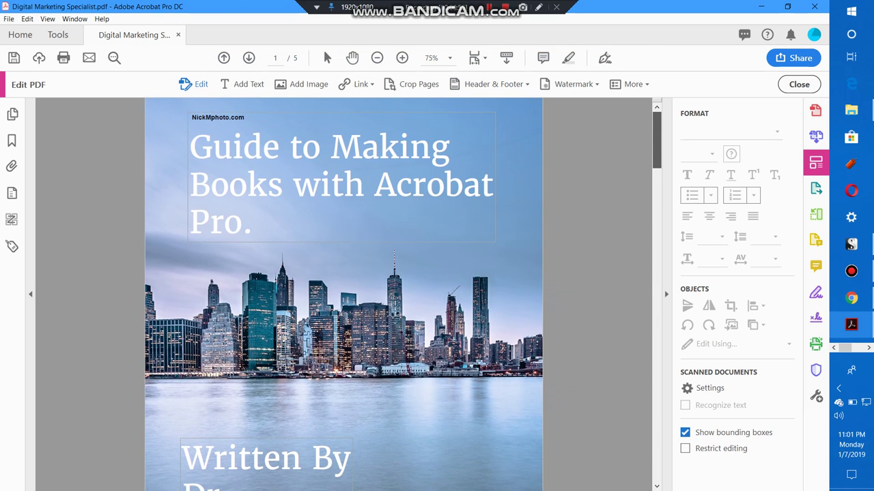
pyautogui.scroll(-5, 343, 294)
pyautogui.scroll(-10, 343, 294)
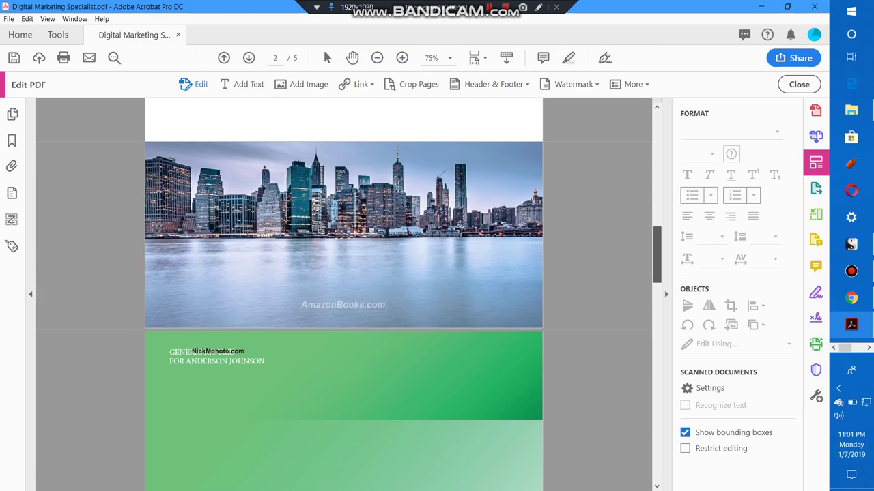
pyautogui.scroll(-10, 343, 294)
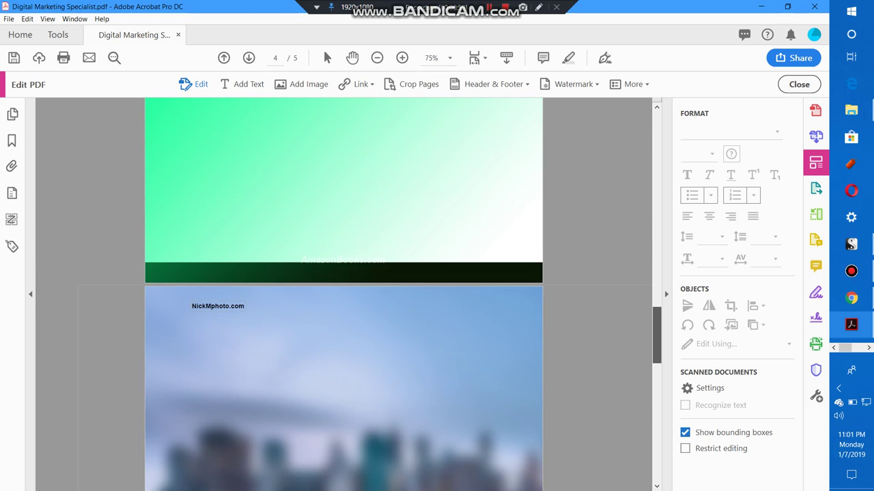
pyautogui.scroll(20, 343, 295)
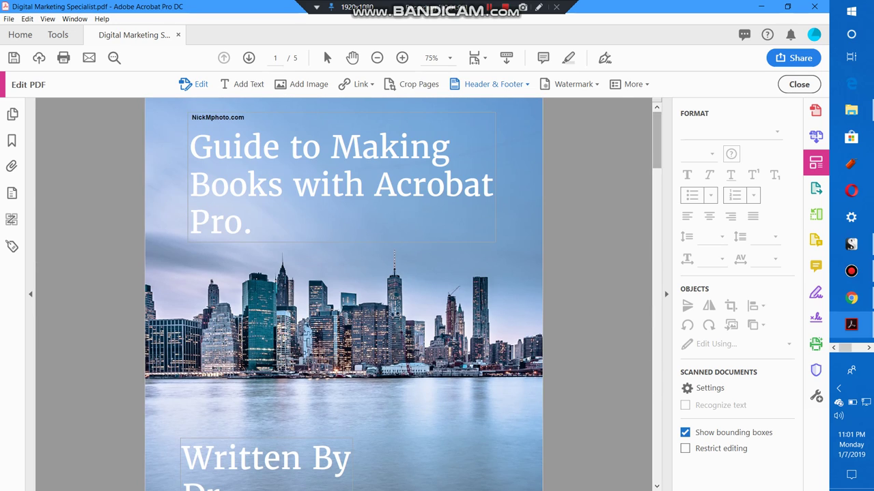
pyautogui.rightClick(486, 88)
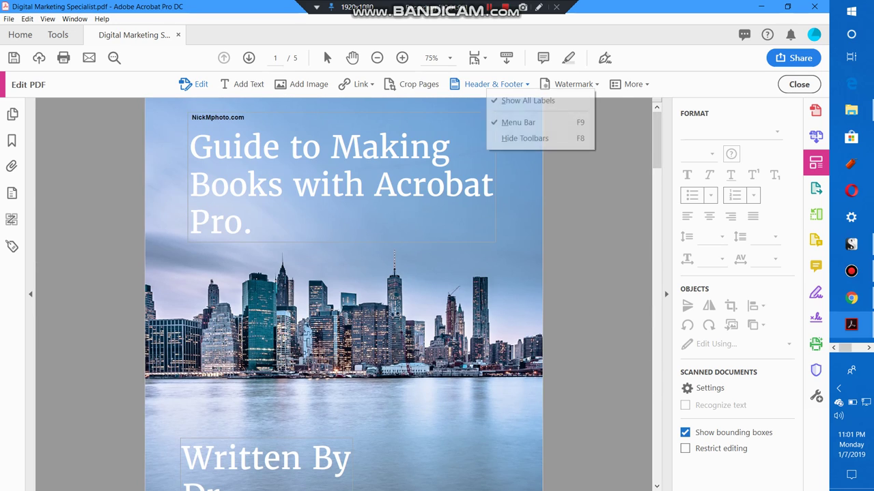
pyautogui.click(486, 84)
pyautogui.click(489, 84)
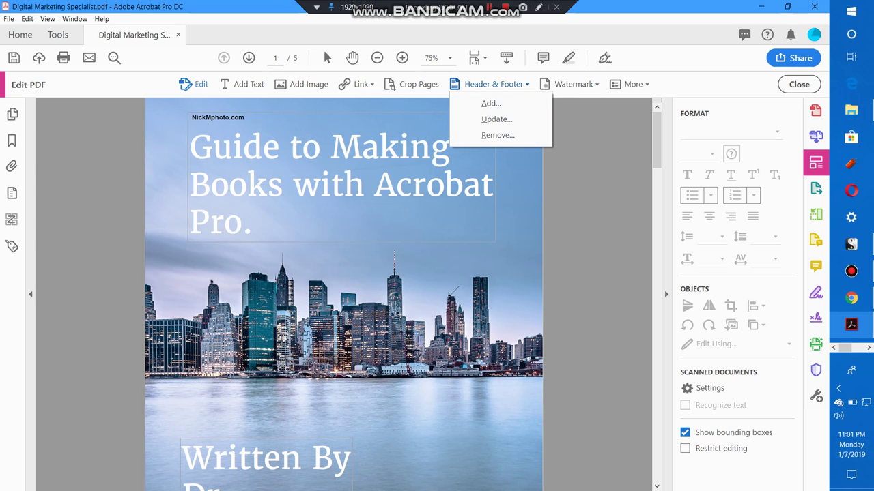
pyautogui.click(497, 119)
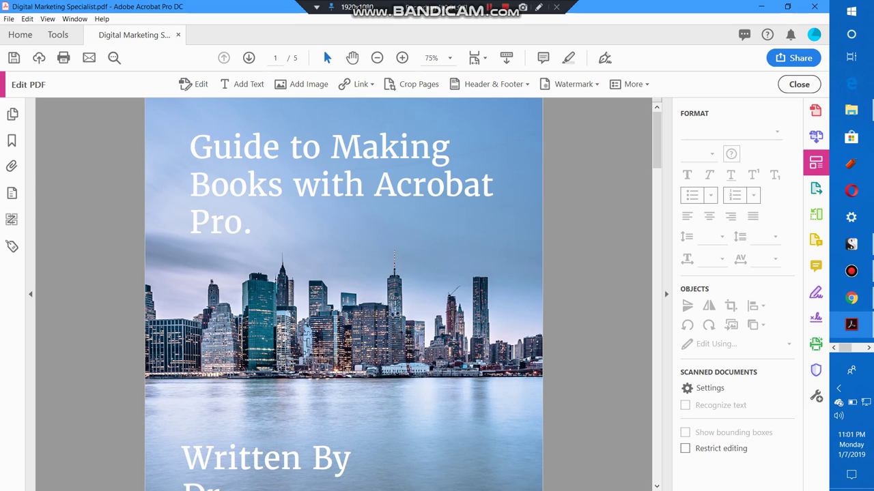
# Look through the document's bookmarks and page thumbnails.
pyautogui.click(12, 141)
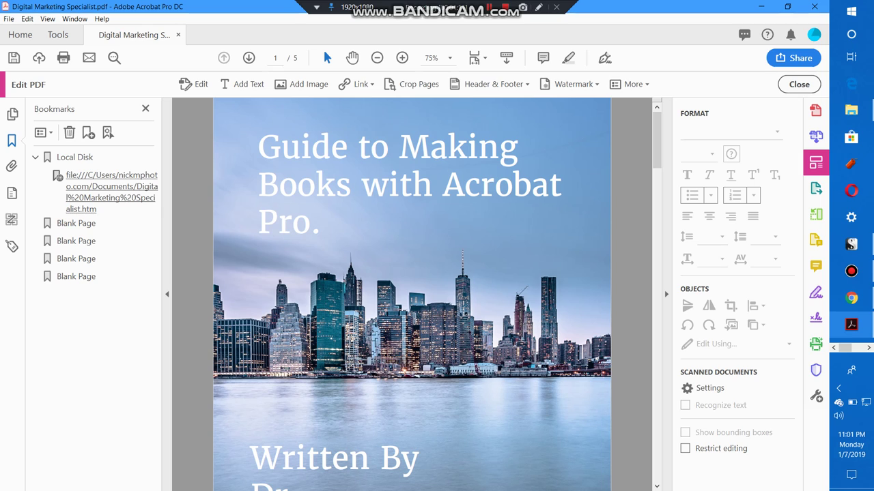
pyautogui.rightClick(14, 114)
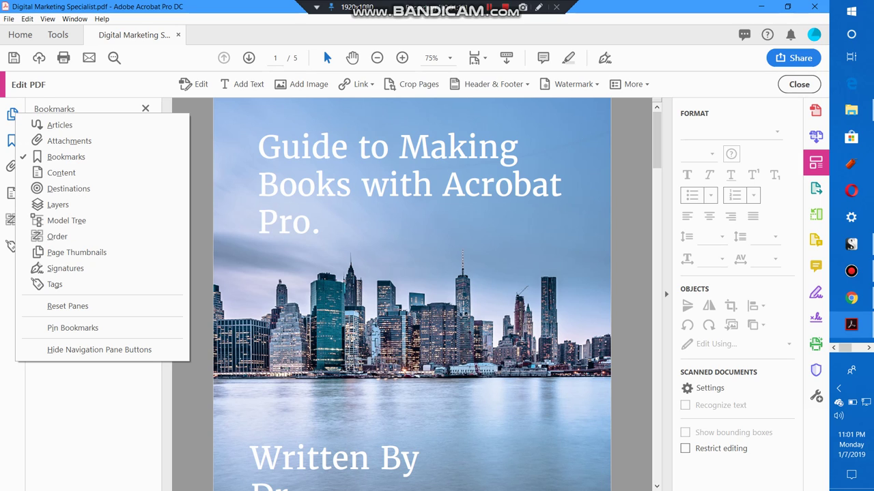
pyautogui.click(12, 114)
pyautogui.click(13, 114)
pyautogui.click(12, 114)
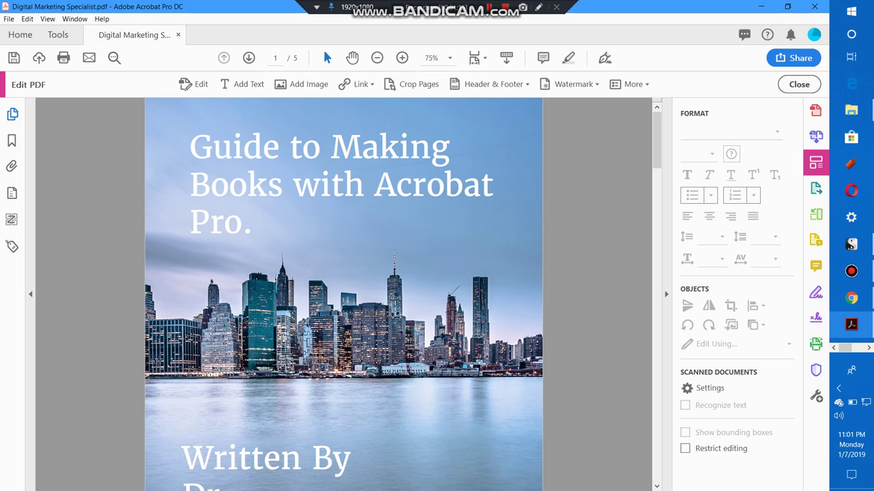
pyautogui.click(12, 114)
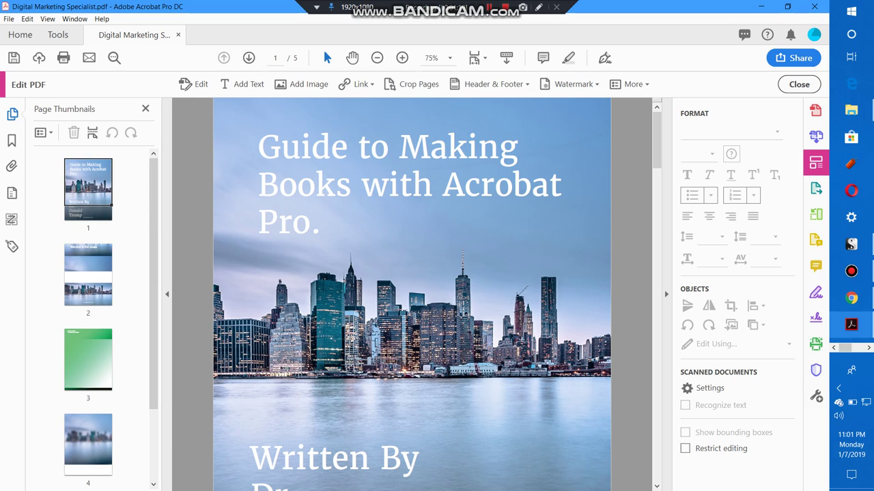
pyautogui.click(12, 140)
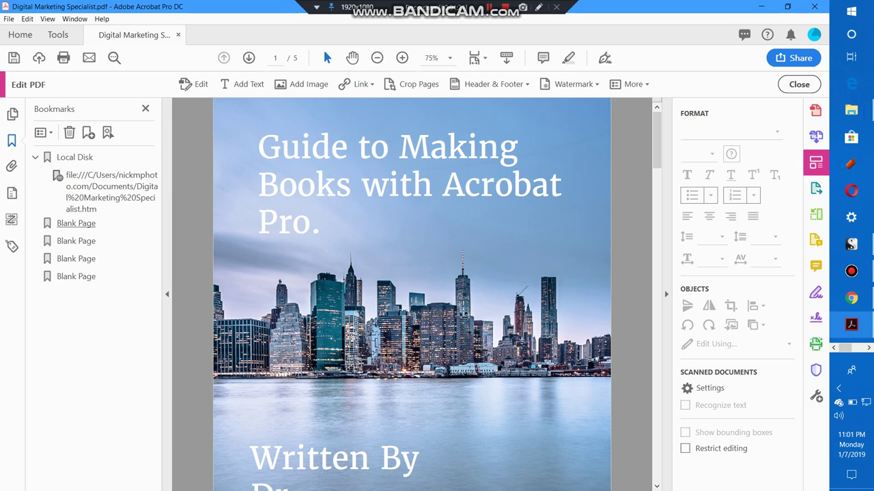
# Show the document's content tree, expand it to its pages and go to page 4.
pyautogui.click(11, 193)
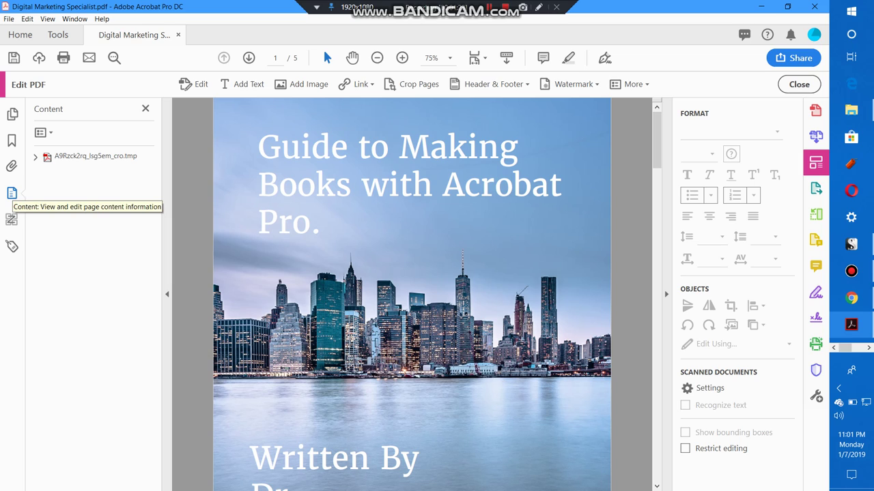
pyautogui.click(36, 157)
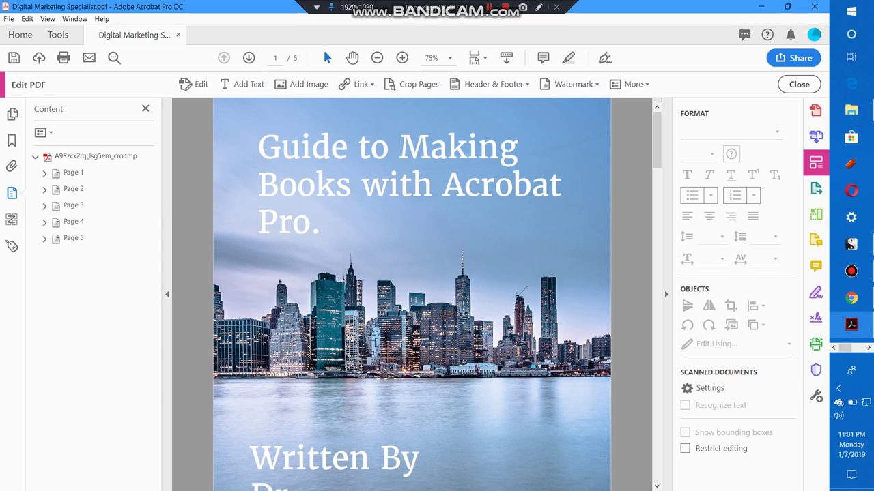
pyautogui.click(41, 133)
pyautogui.click(41, 132)
pyautogui.click(73, 173)
pyautogui.click(73, 190)
pyautogui.click(73, 222)
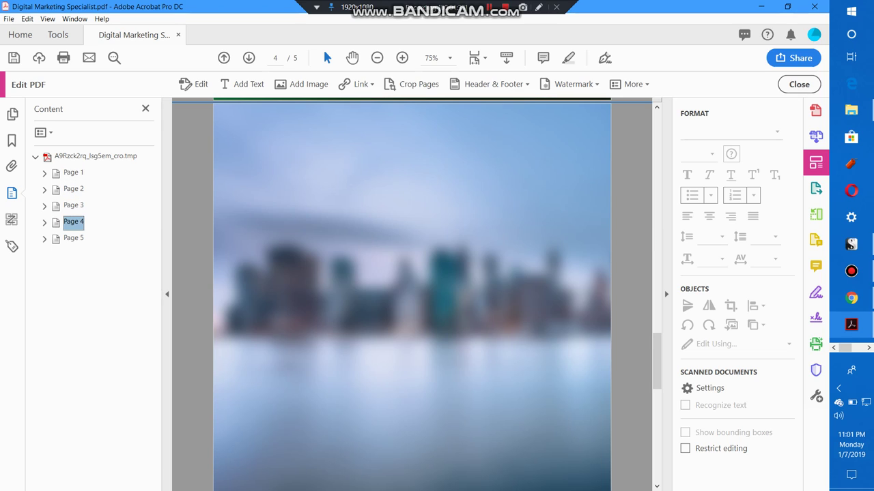
# Expand the content of pages 3 and 2, view Image (6), and open the properties of page 2's Annotations entry.
pyautogui.click(44, 206)
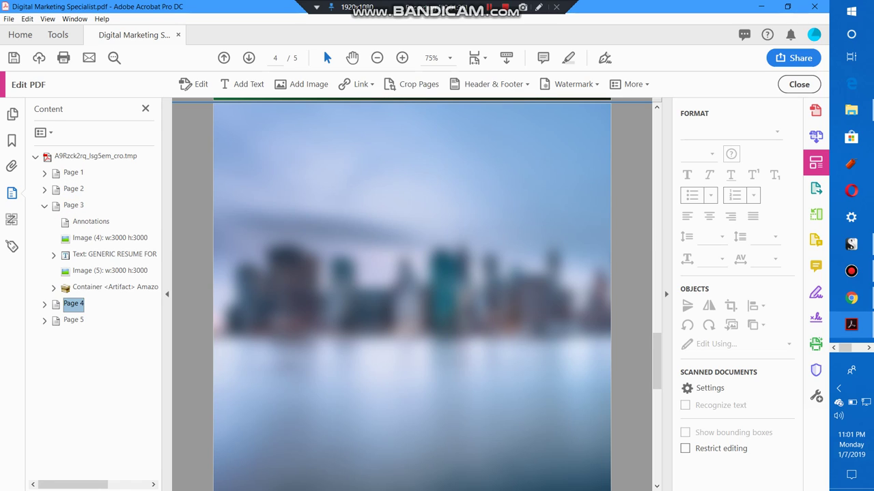
pyautogui.click(91, 221)
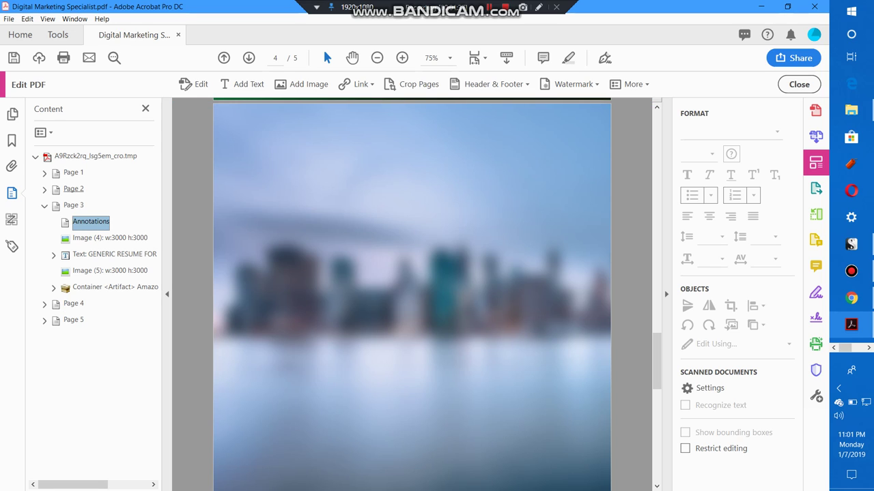
pyautogui.click(45, 189)
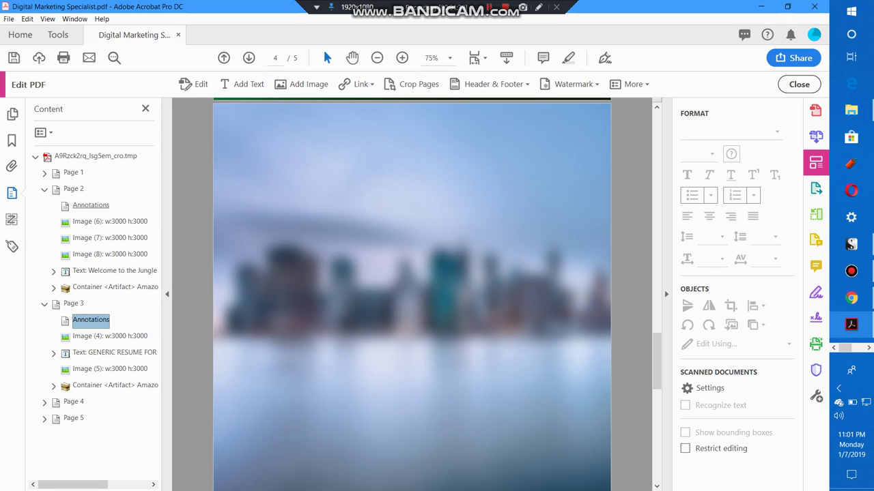
pyautogui.click(109, 222)
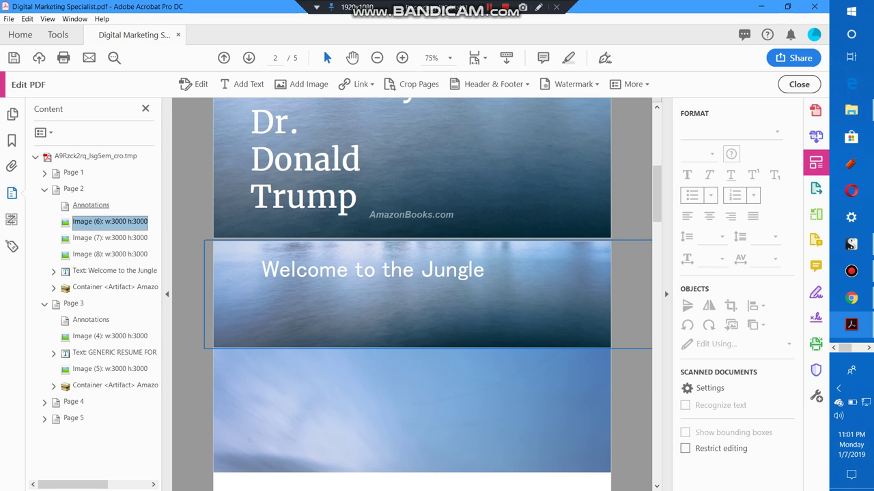
pyautogui.click(91, 206)
pyautogui.doubleClick(91, 205)
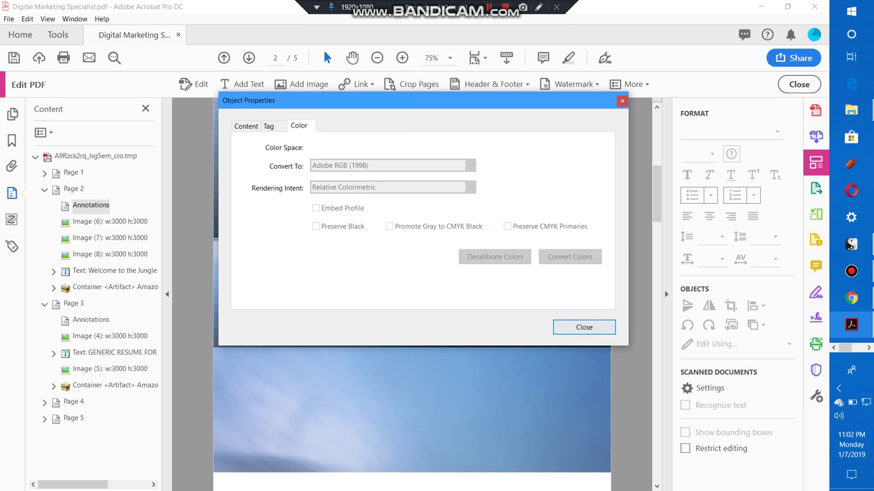
# Locate page 2's artifact container, then view the color and content properties of the "Welcome to the Jungle" text entry.
pyautogui.click(584, 327)
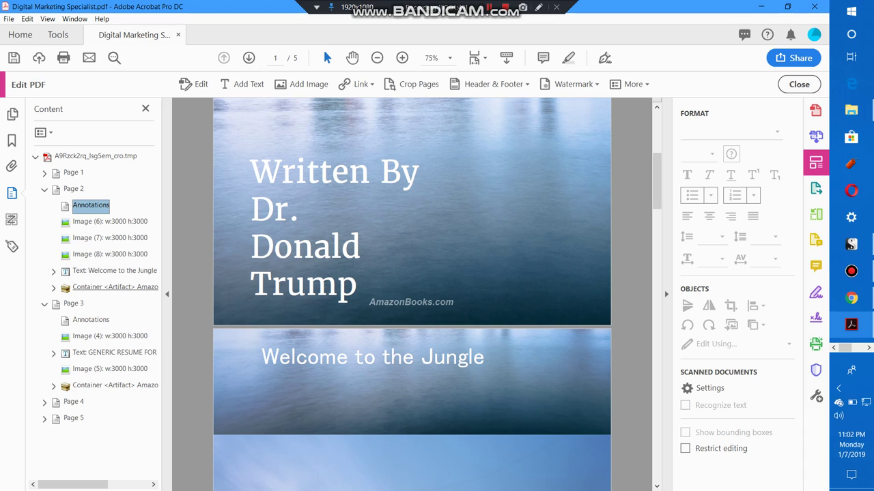
pyautogui.click(115, 286)
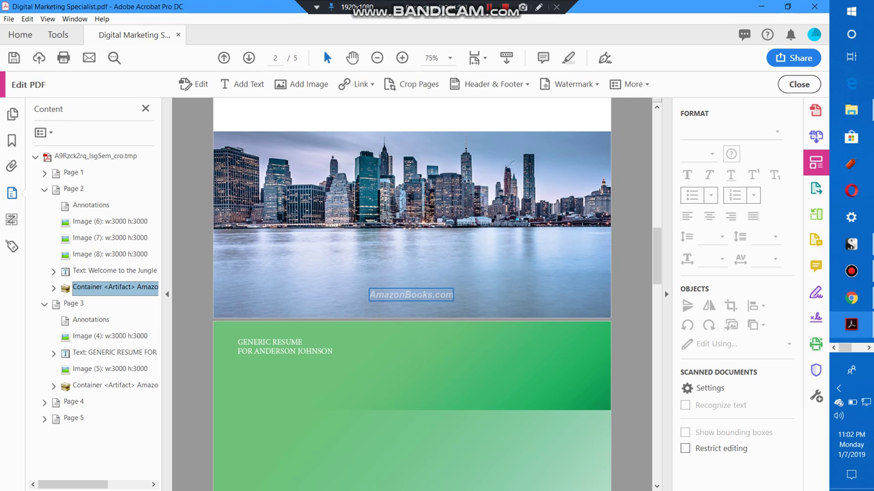
pyautogui.click(115, 270)
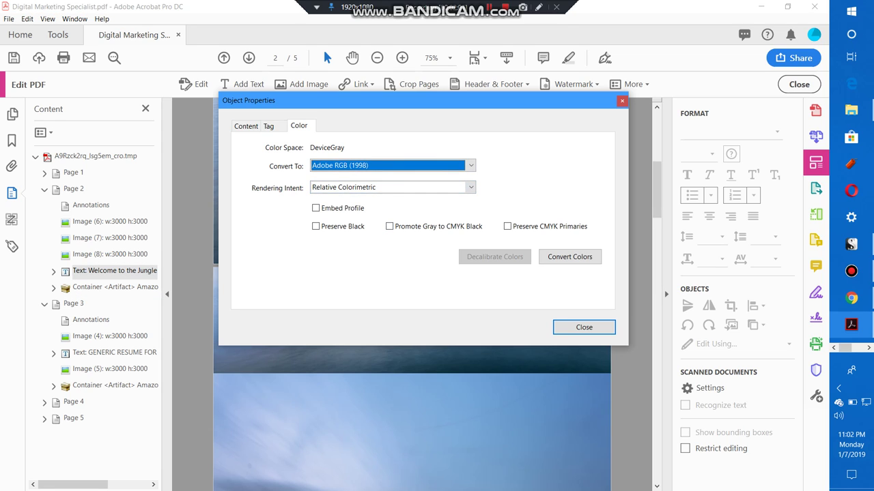
pyautogui.click(245, 126)
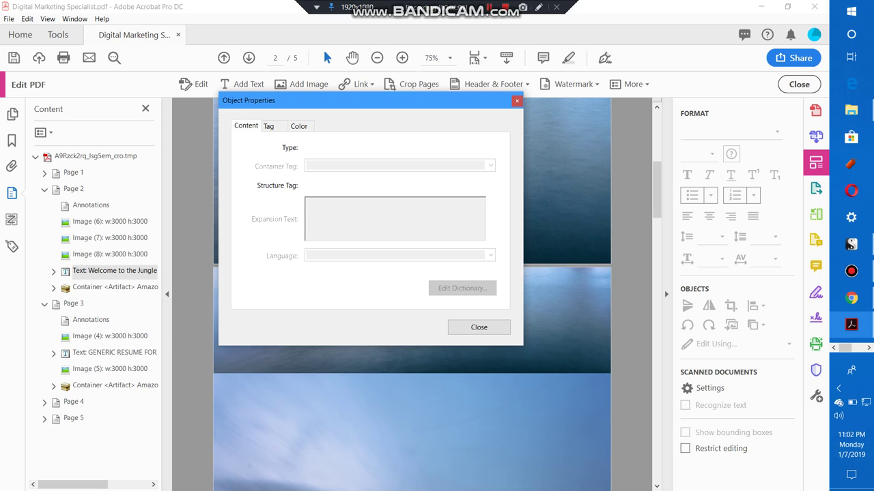
pyautogui.click(479, 328)
# Place the cursor in the "Welcome to the Jungle" heading and view page 2's Image (7), Image (6) and Annotations entries.
pyautogui.click(402, 295)
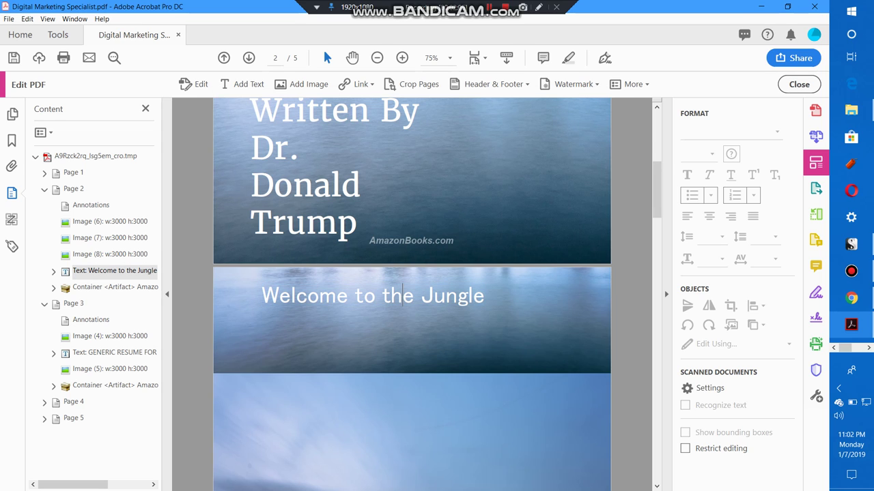
pyautogui.click(291, 295)
pyautogui.click(109, 238)
pyautogui.click(109, 221)
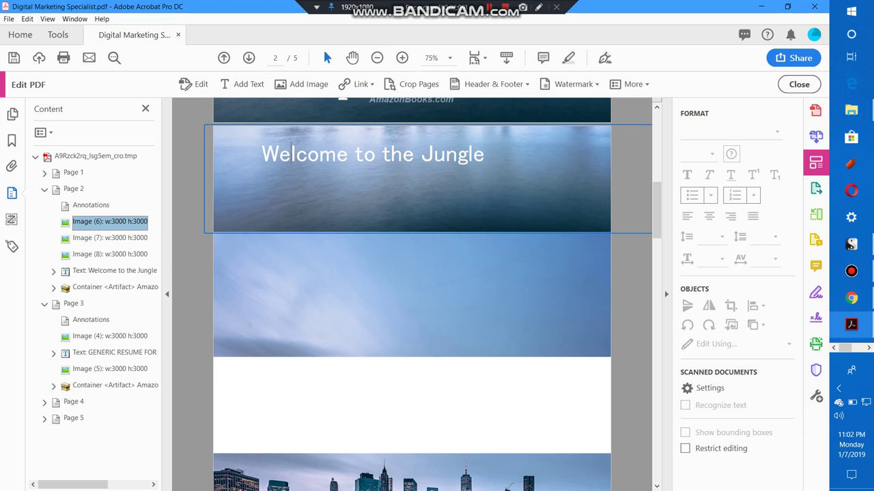
pyautogui.click(90, 205)
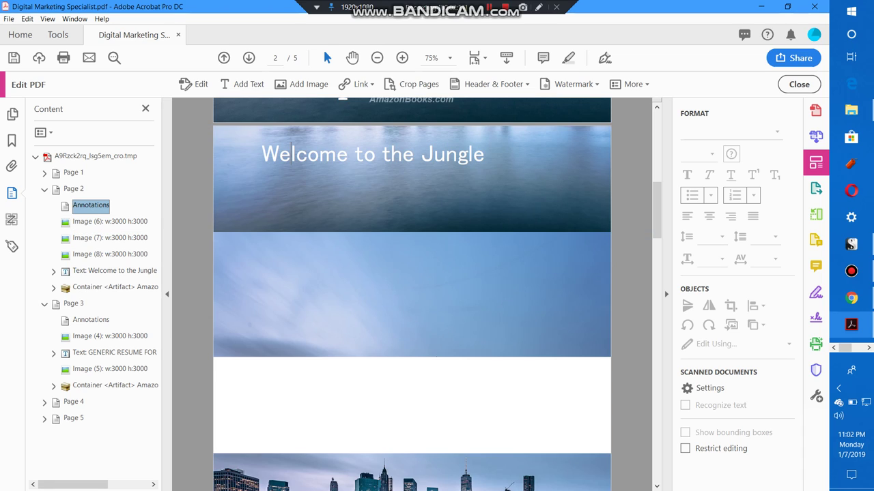
# Show the document's bookmarks and look through its pages for places to bookmark.
pyautogui.click(12, 141)
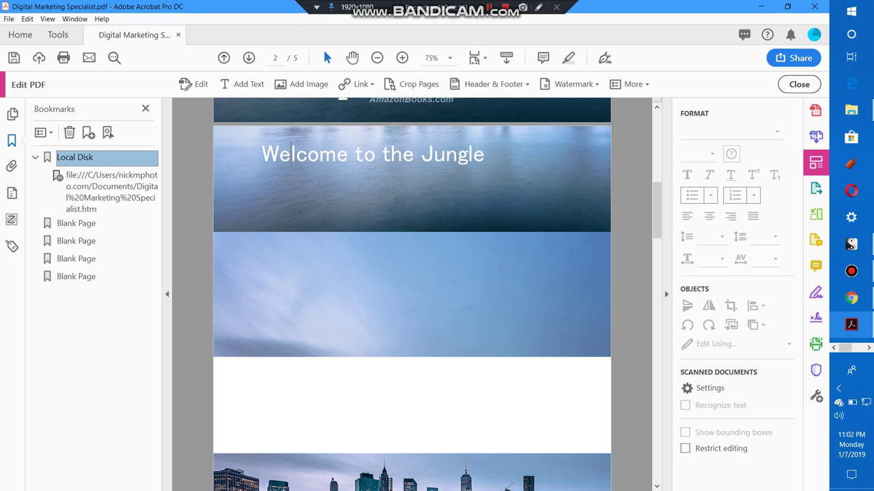
pyautogui.scroll(7, 374, 295)
pyautogui.scroll(-1, 374, 295)
pyautogui.scroll(-10, 411, 294)
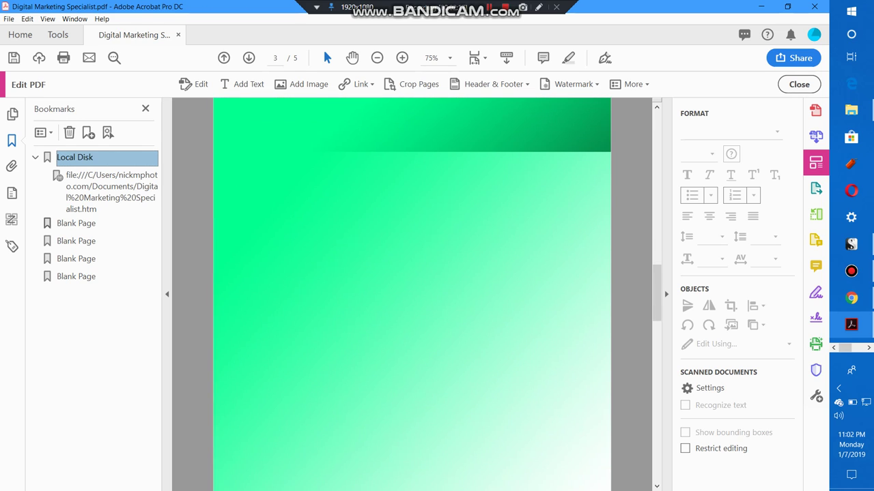
pyautogui.scroll(-5, 412, 294)
pyautogui.scroll(-8, 412, 293)
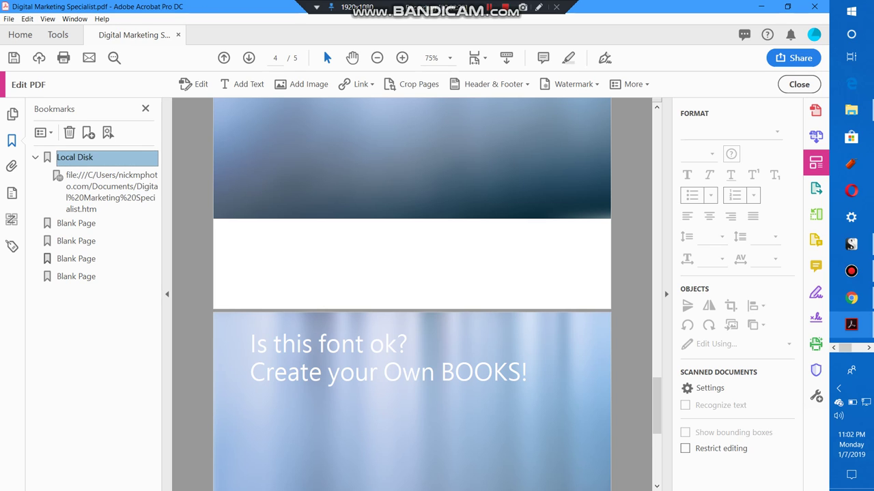
pyautogui.scroll(-3, 412, 293)
pyautogui.scroll(20, 412, 293)
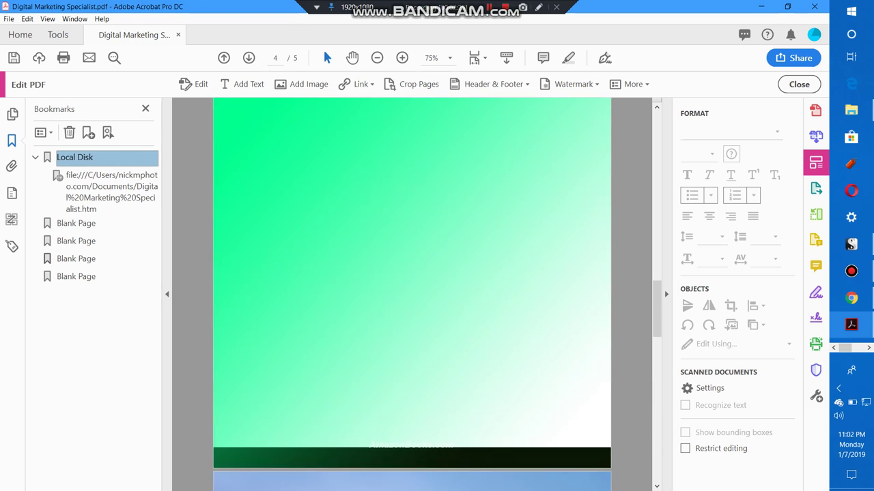
pyautogui.scroll(-2, 411, 293)
pyautogui.scroll(-10, 292, 207)
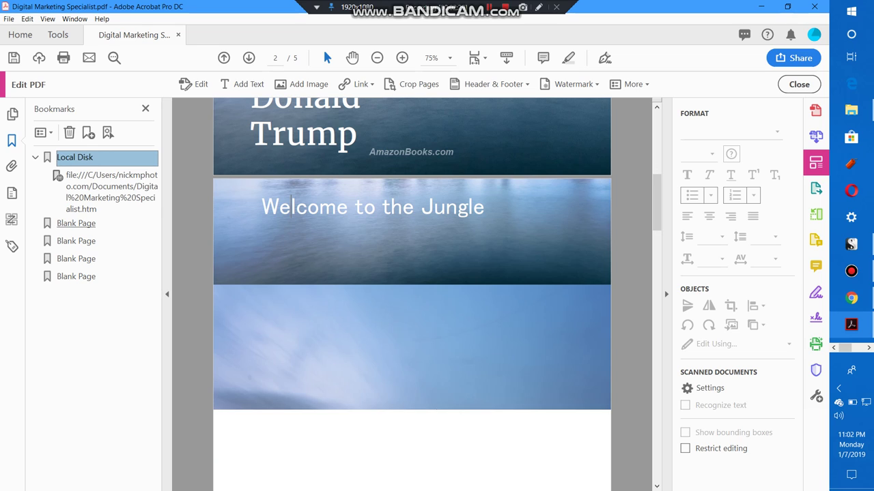
# Add a bookmark named "CHapter 1" for page 3, directly after the first Blank Page bookmark.
pyautogui.click(75, 224)
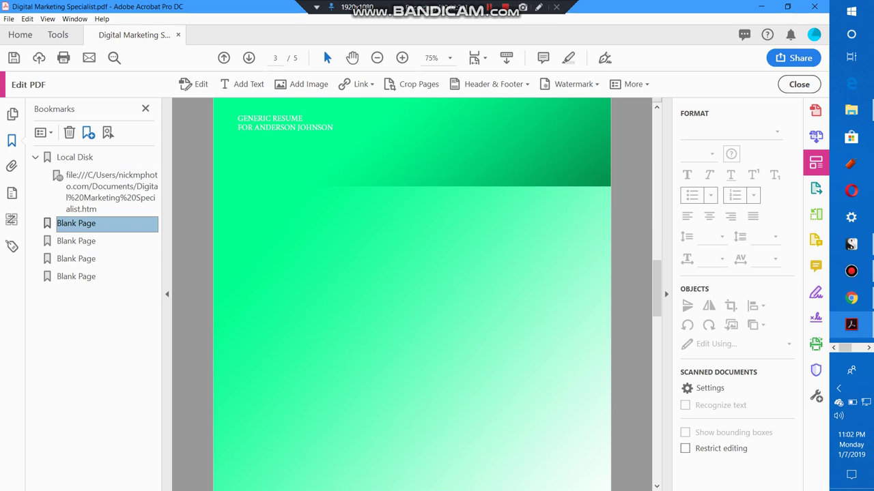
pyautogui.click(89, 132)
pyautogui.write('CHapter 1')
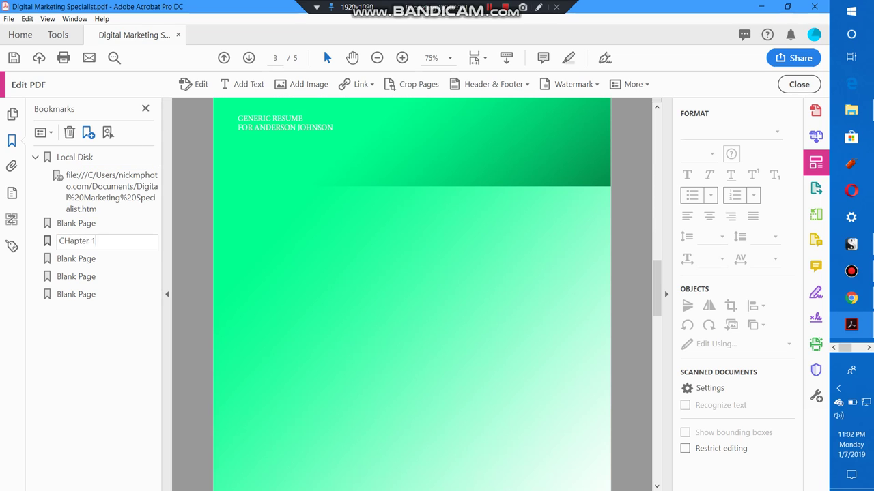
pyautogui.press('Return')
# Add a bookmark named "Getting Started with Writing" for page 3, directly after the CHapter 1 bookmark.
pyautogui.click(88, 132)
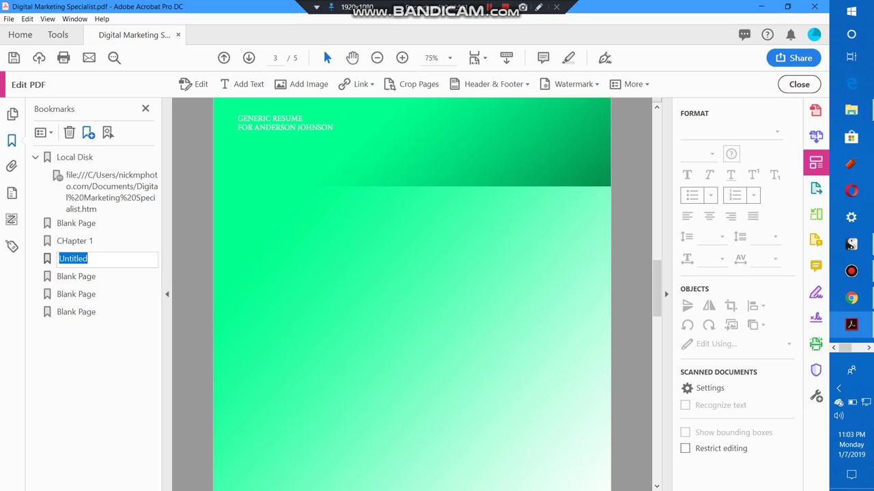
pyautogui.write('Getting Started with')
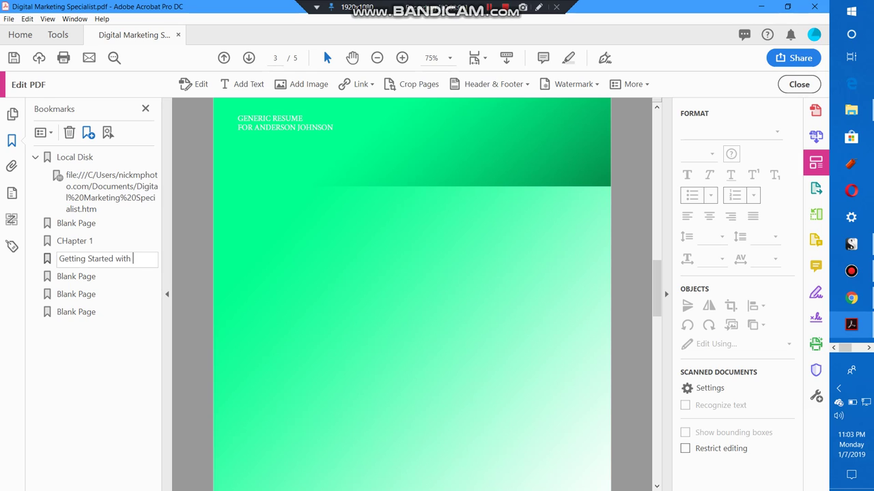
pyautogui.write(' Writing')
pyautogui.press('Return')
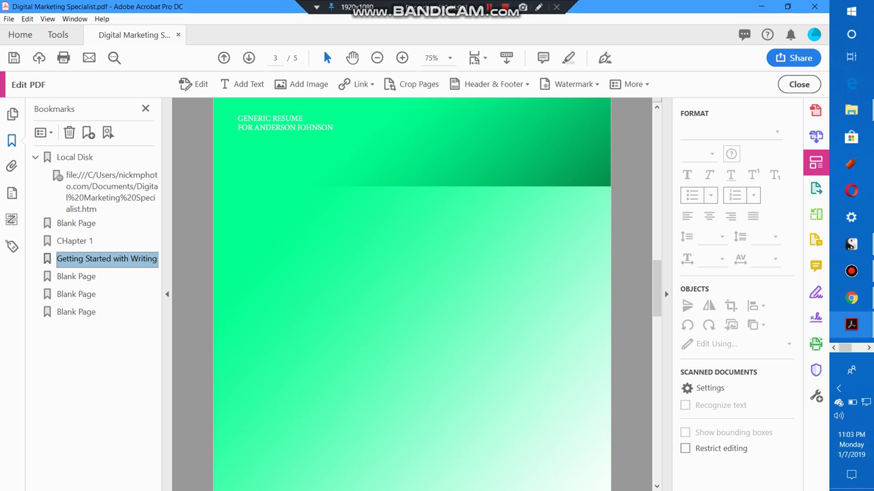
# Add a bookmark named "scriver" and nest it and "Getting Started with Writing" under CHapter 1.
pyautogui.click(88, 132)
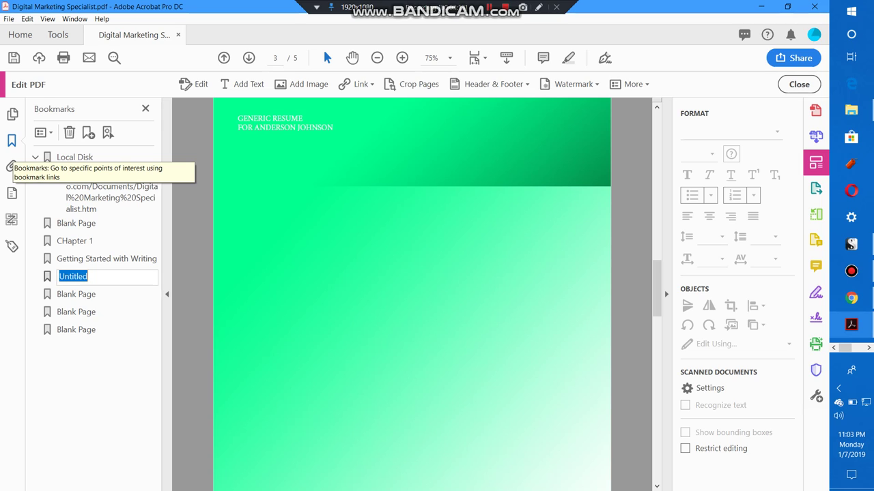
pyautogui.write('scriver')
pyautogui.press('Return')
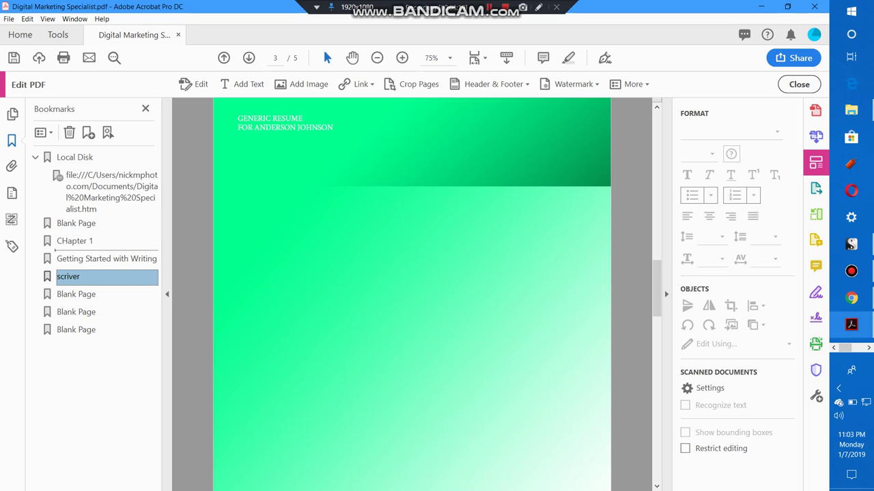
pyautogui.moveTo(75, 250); pyautogui.dragTo(75, 247)
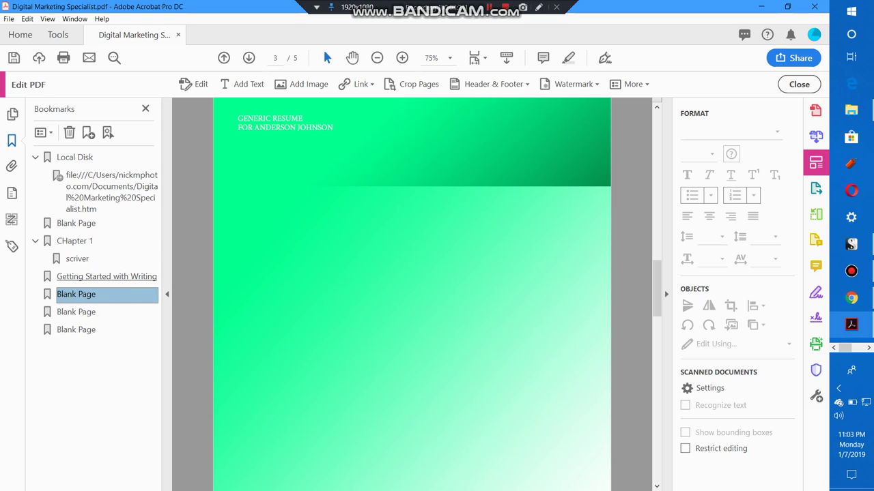
pyautogui.moveTo(75, 276); pyautogui.dragTo(75, 247)
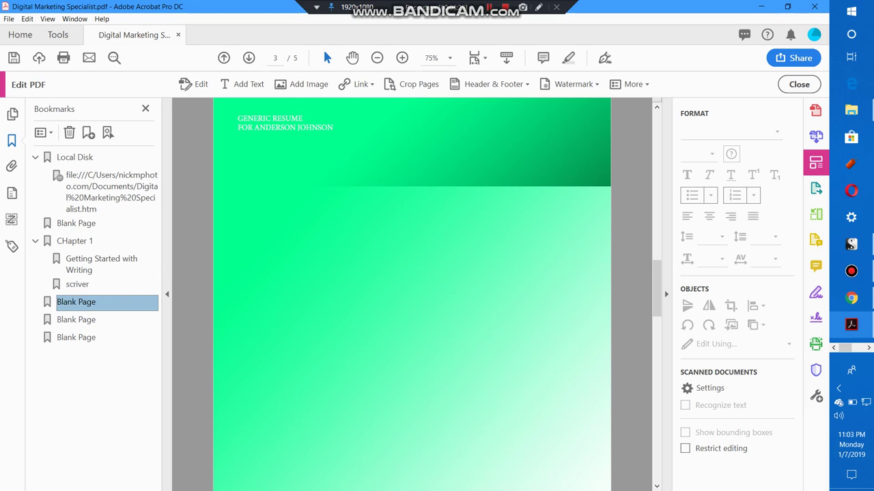
# Add another top-level bookmark for page 3 after CHapter 1, erase the entered "Chapter" and leave its default name.
pyautogui.click(75, 241)
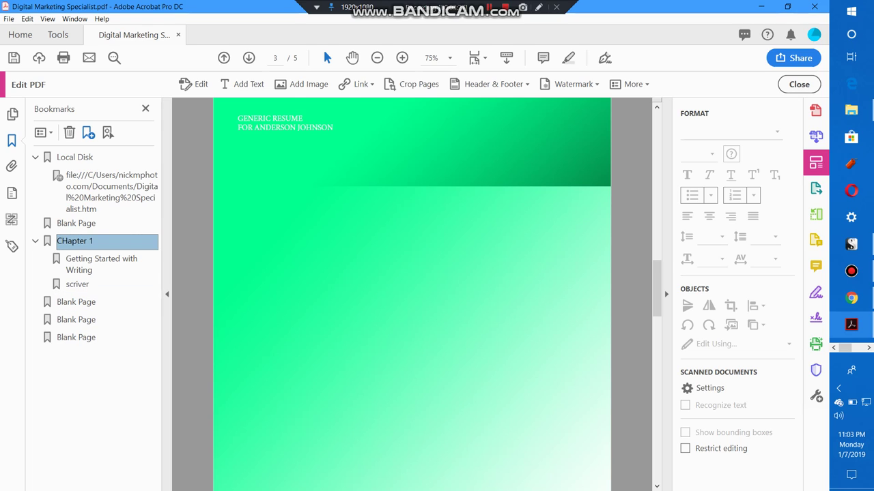
pyautogui.click(88, 132)
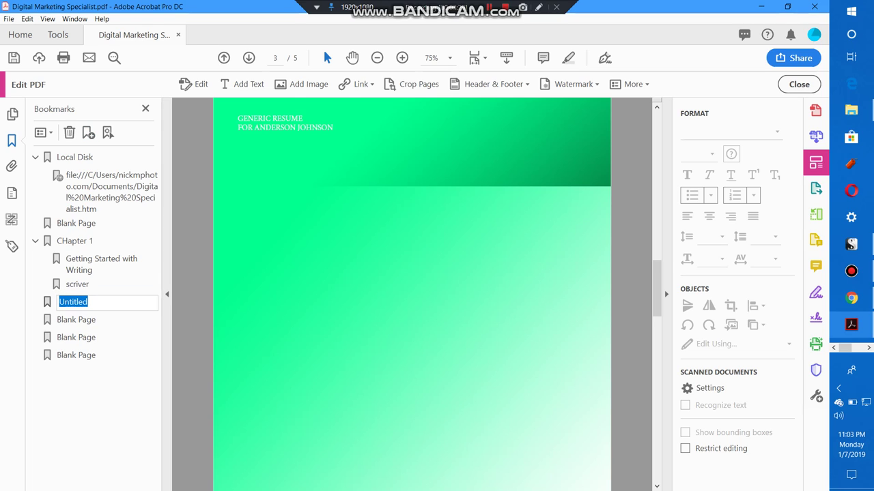
pyautogui.write('Chapt')
pyautogui.write('er')
pyautogui.press('BackSpace')
pyautogui.press('BackSpace')
pyautogui.press('BackSpace')
pyautogui.press('BackSpace')
pyautogui.press('BackSpace')
pyautogui.press('BackSpace')
pyautogui.press('BackSpace')
pyautogui.press('BackSpace')
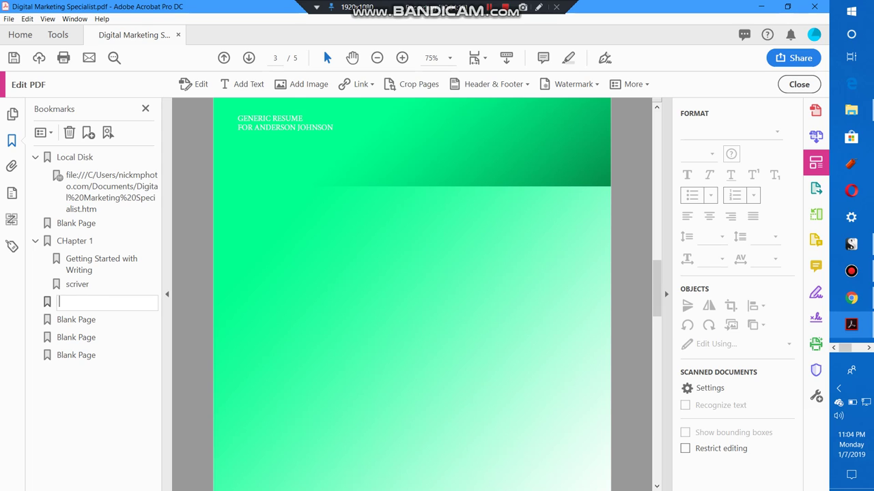
pyautogui.scroll(-10, 411, 294)
pyautogui.scroll(-10, 412, 293)
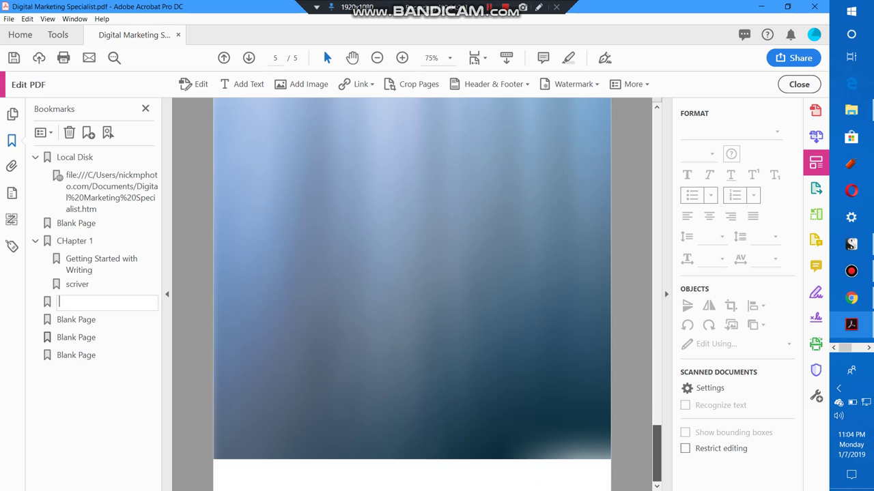
pyautogui.scroll(3, 412, 294)
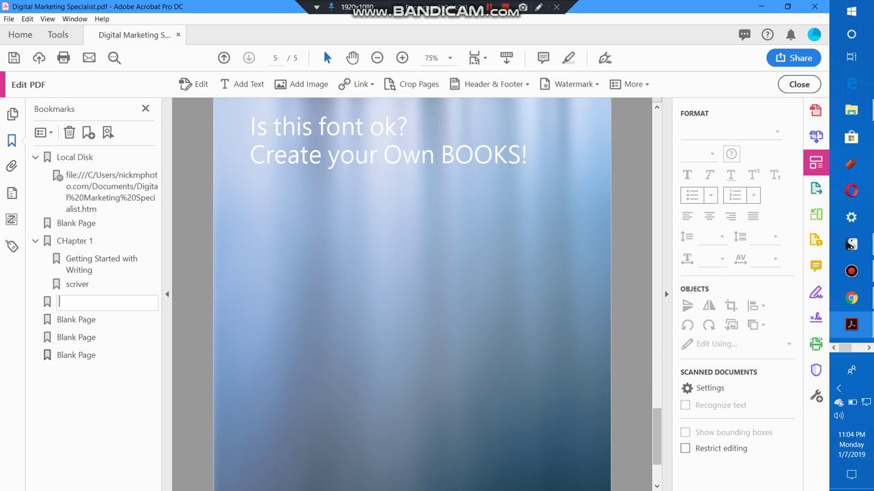
pyautogui.press('Return')
# Add a bookmark named "Chapter 2." for page 5, directly after the Untitled bookmark.
pyautogui.click(71, 302)
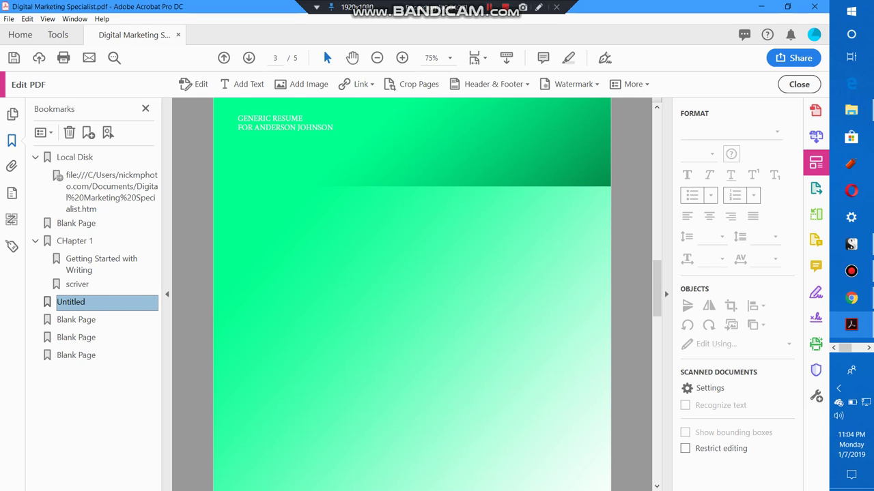
pyautogui.scroll(-15, 412, 293)
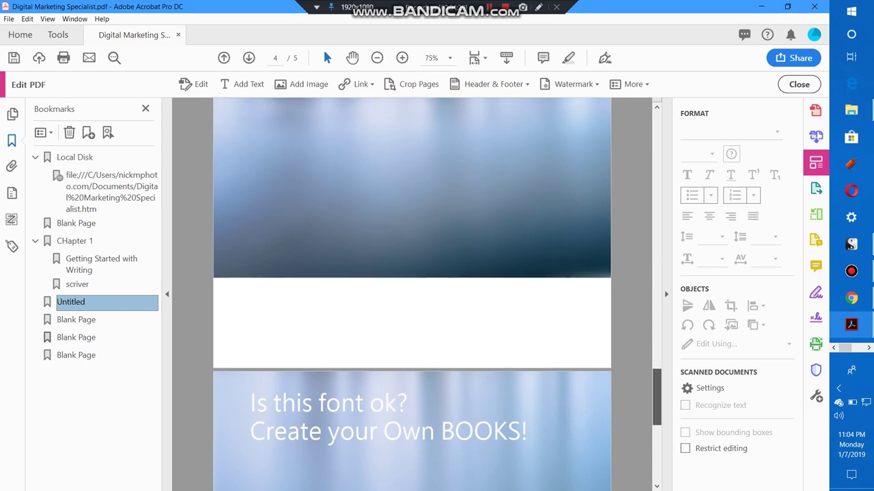
pyautogui.scroll(-2, 411, 294)
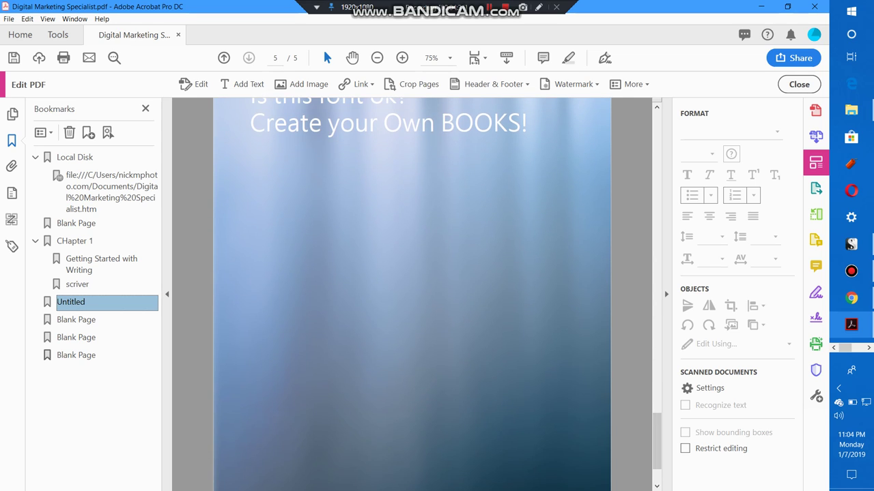
pyautogui.click(88, 133)
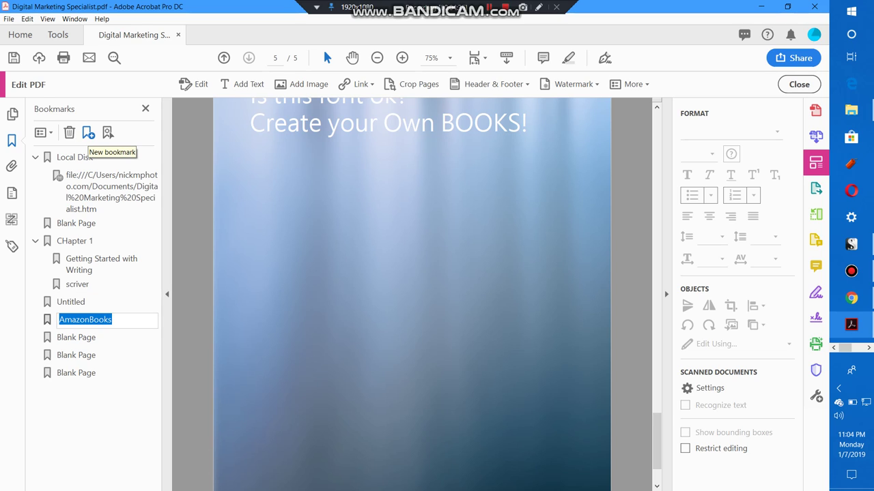
pyautogui.write('Chapt')
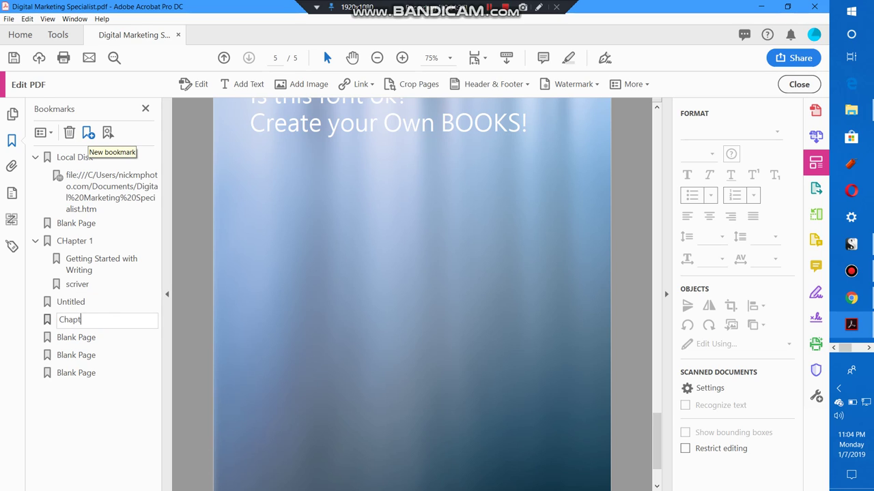
pyautogui.write('er 2.')
pyautogui.press('Return')
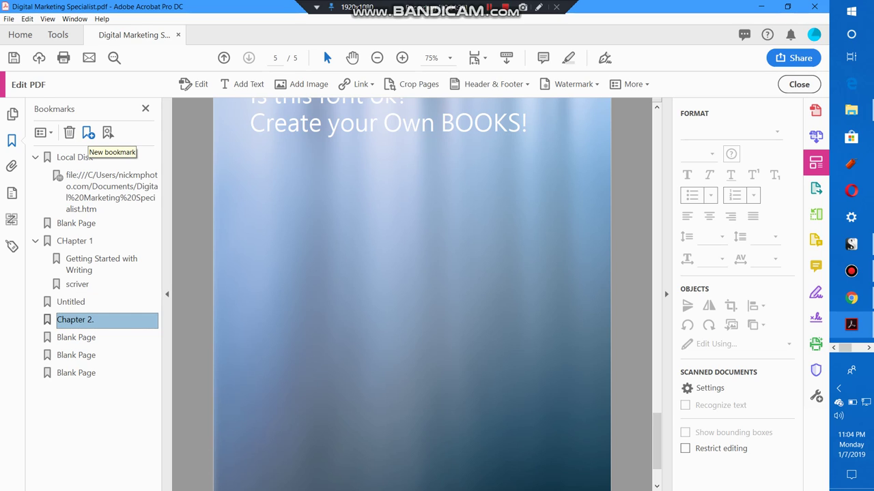
# Test the CHapter 1, Getting Started with Writing and Chapter 2. bookmarks by jumping between their pages.
pyautogui.moveTo(657, 442); pyautogui.dragTo(656, 408)
pyautogui.click(75, 241)
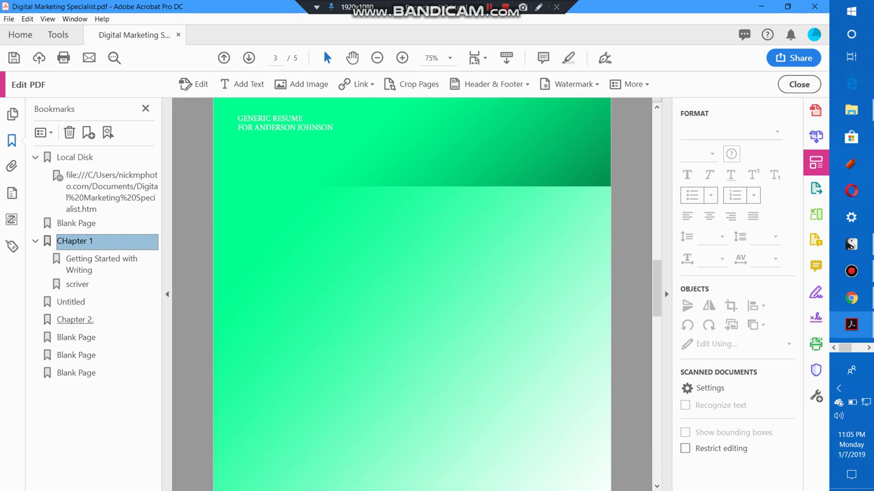
pyautogui.click(101, 264)
pyautogui.click(75, 319)
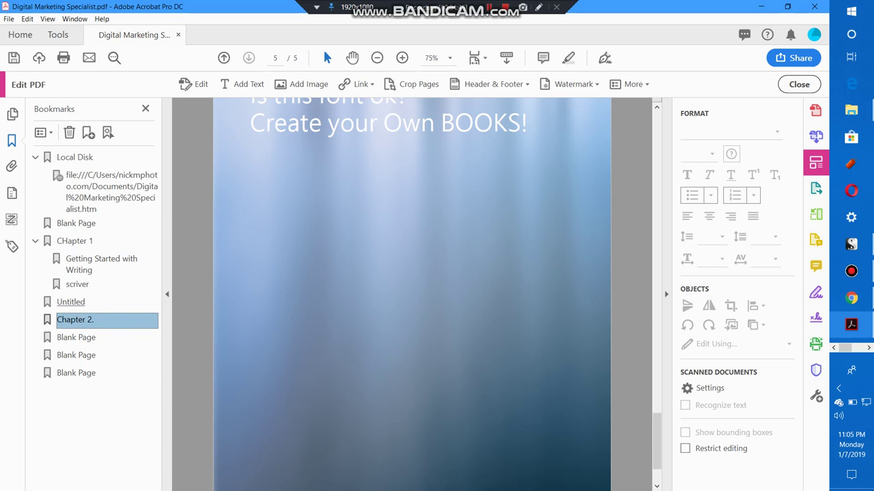
pyautogui.click(75, 241)
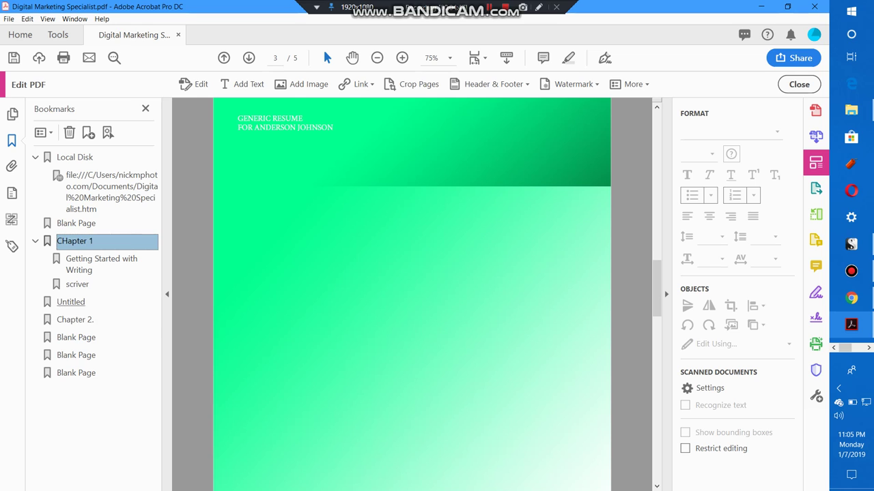
# Compare the pages opened by the Getting Started with Writing, scriver, Untitled and Chapter 2. bookmarks, and check the first Blank Page bookmark's options.
pyautogui.click(75, 319)
pyautogui.click(101, 264)
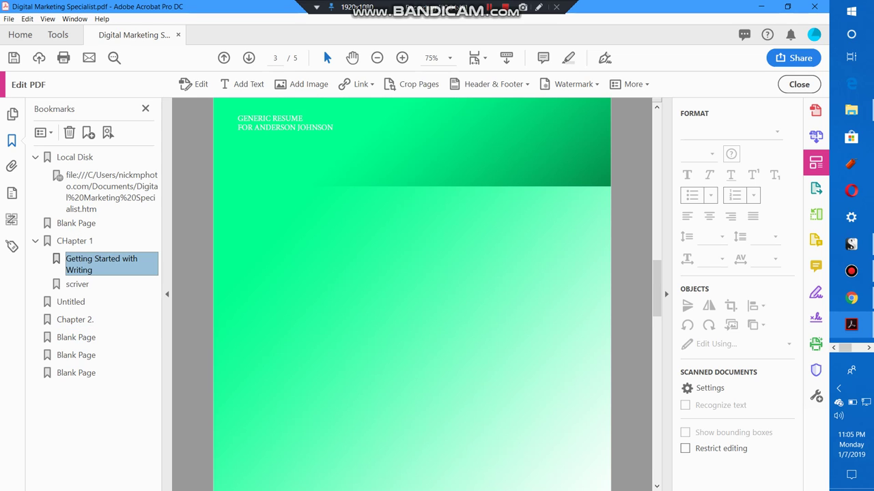
pyautogui.click(71, 302)
pyautogui.click(78, 284)
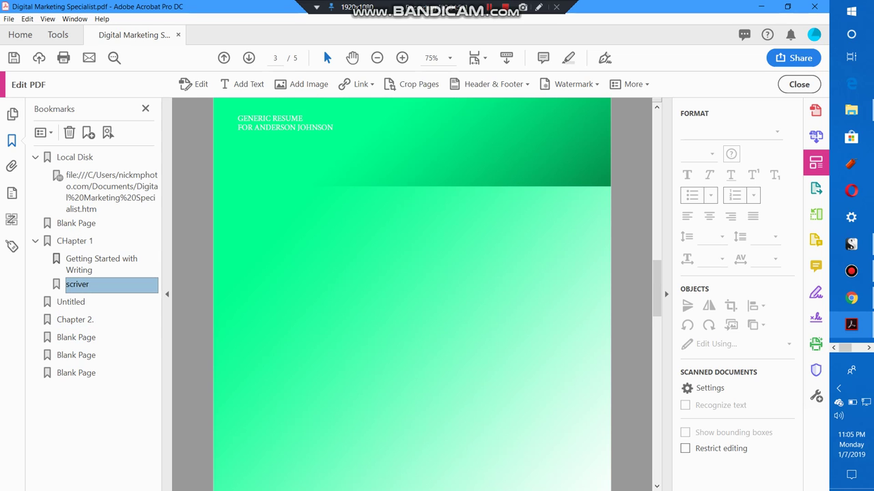
pyautogui.click(75, 319)
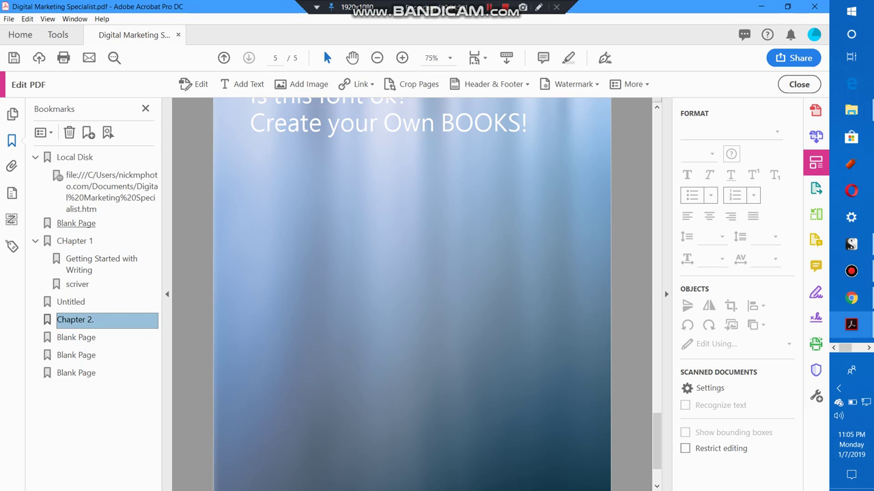
pyautogui.rightClick(84, 226)
pyautogui.press('Escape')
pyautogui.rightClick(79, 223)
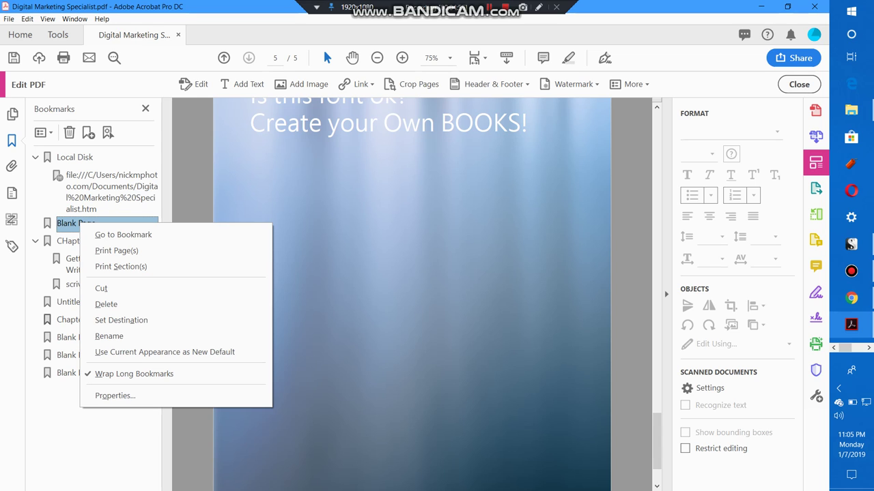
pyautogui.press('Escape')
# Test the scriver, Untitled, Chapter 2. and lower Blank Page bookmarks by jumping between their pages, ending at Chapter 2.
pyautogui.click(77, 284)
pyautogui.click(75, 320)
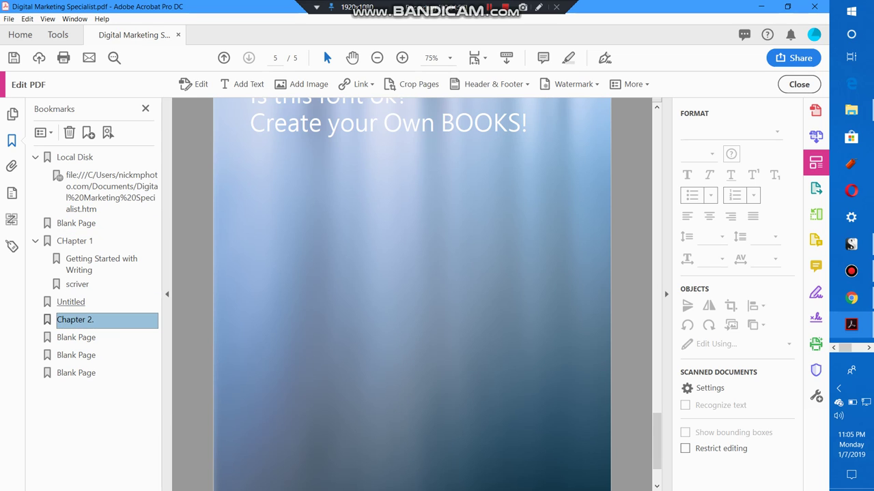
pyautogui.click(76, 337)
pyautogui.click(76, 355)
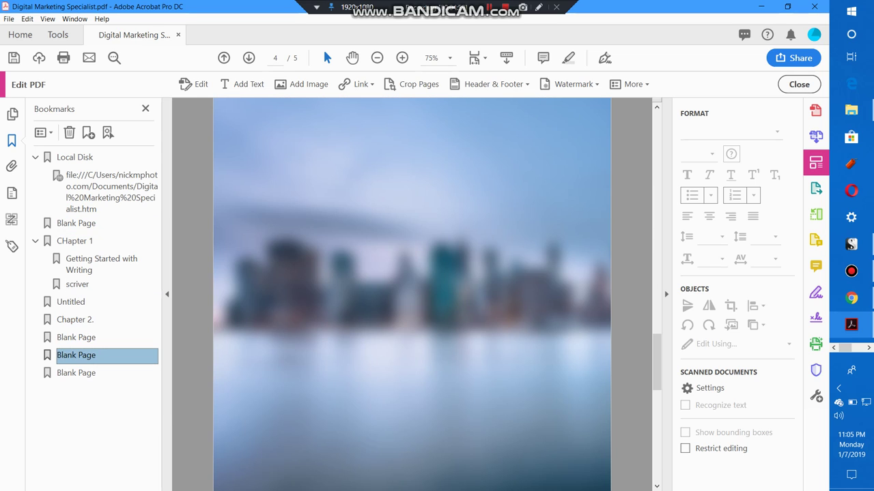
pyautogui.rightClick(75, 319)
pyautogui.press('Escape')
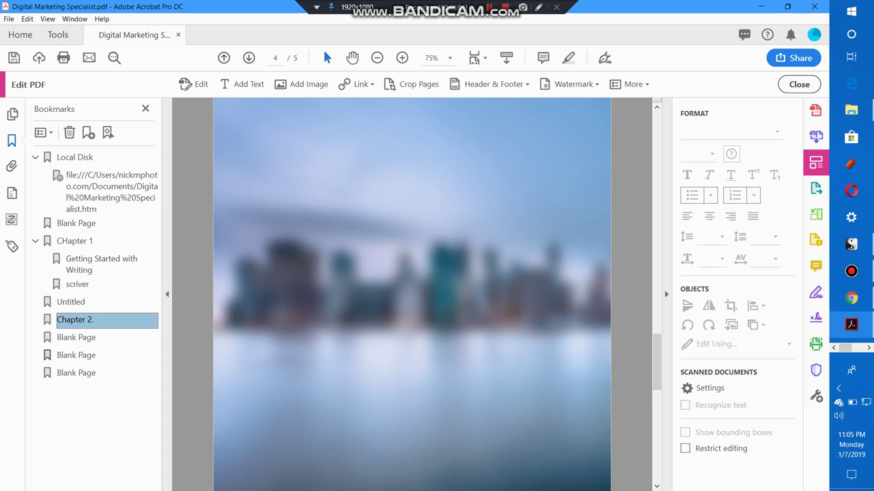
pyautogui.click(71, 302)
pyautogui.click(75, 319)
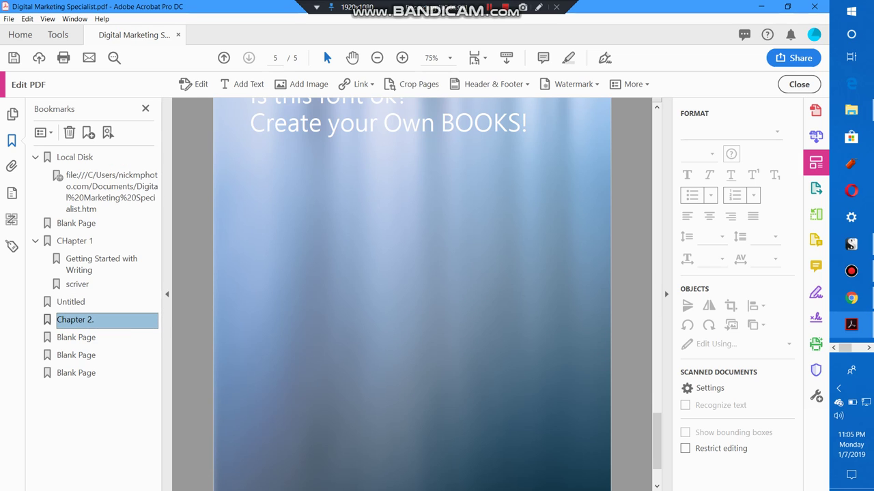
# Add a bookmark named "Keywrods" for the page 5 view and nest it under Chapter 2.
pyautogui.moveTo(656, 441)
pyautogui.mouseDown()
pyautogui.moveTo(657, 418)
pyautogui.moveTo(657, 438)
pyautogui.mouseUp()
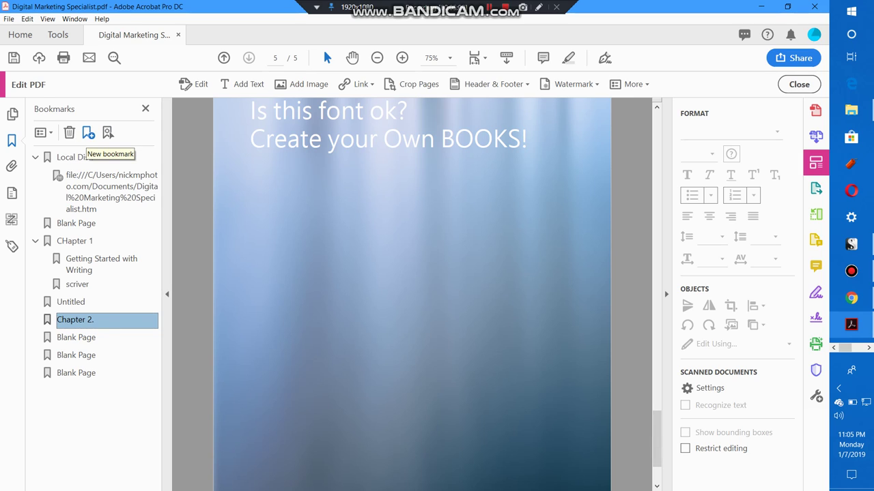
pyautogui.click(88, 132)
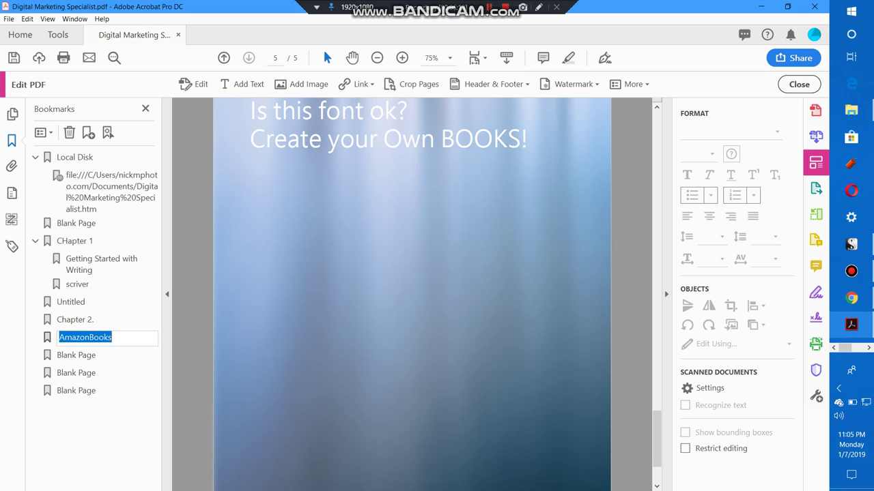
pyautogui.write('A')
pyautogui.press('BackSpace')
pyautogui.write('Scene')
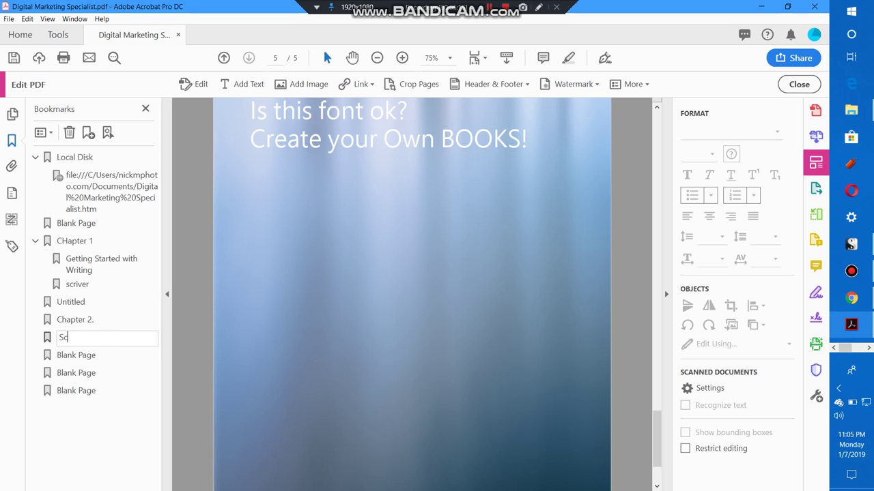
pyautogui.press('BackSpace')
pyautogui.press('BackSpace')
pyautogui.press('BackSpace')
pyautogui.press('BackSpace')
pyautogui.press('BackSpace')
pyautogui.write('Keywrods')
pyautogui.press('Return')
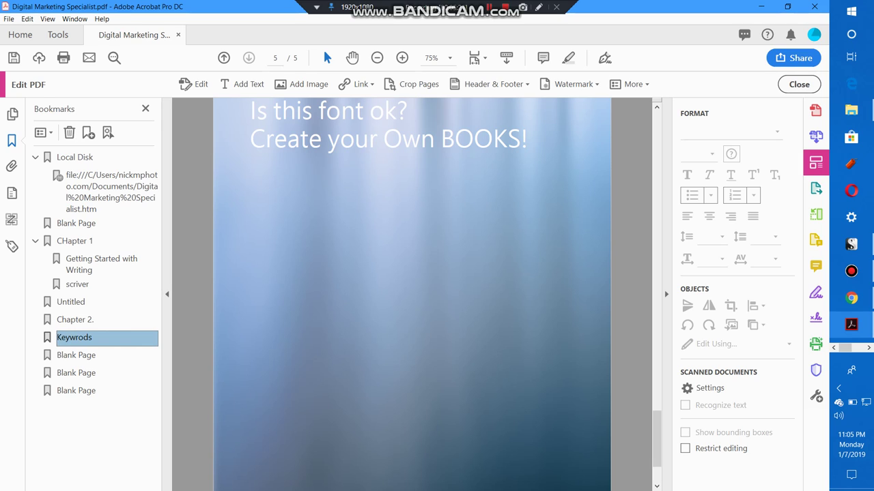
pyautogui.moveTo(73, 337); pyautogui.dragTo(77, 323)
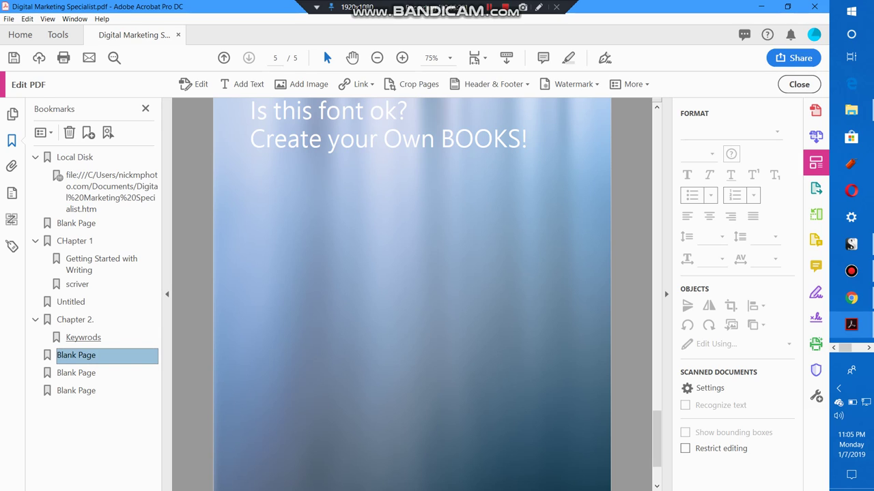
# Add a bookmark named "Tech" directly below Keywrods, inside Chapter 2.
pyautogui.click(84, 337)
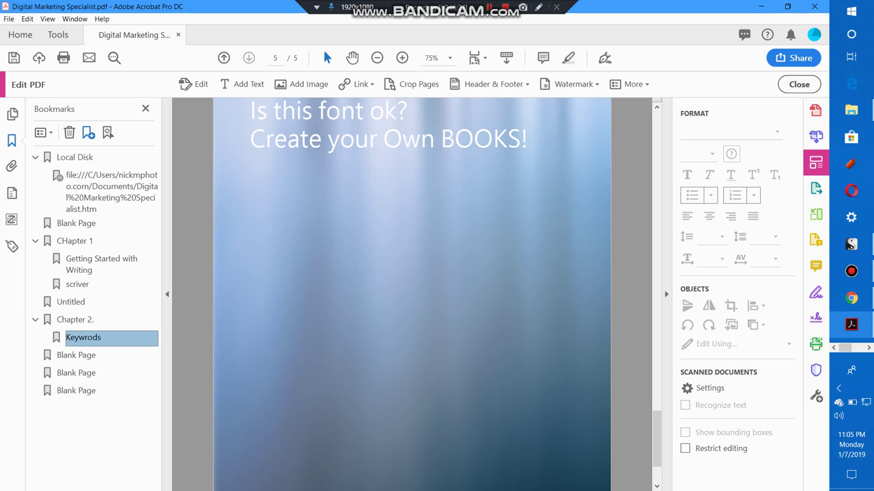
pyautogui.click(88, 132)
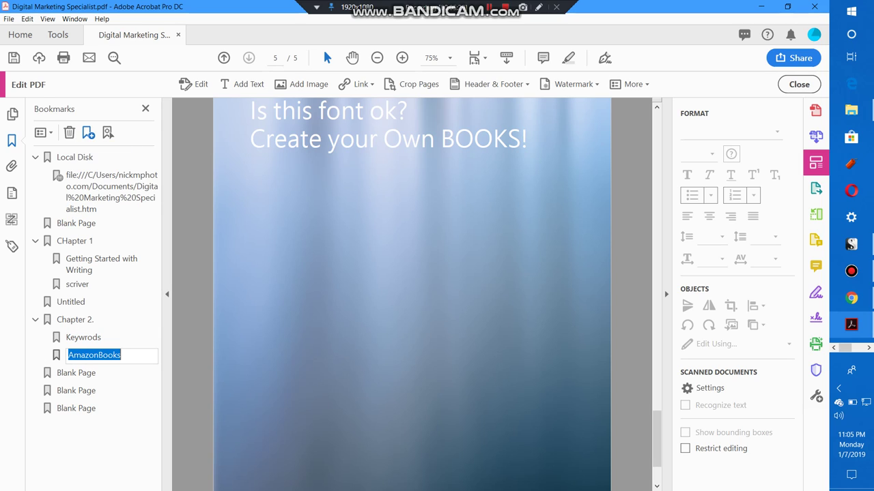
pyautogui.write('Tech')
pyautogui.press('Return')
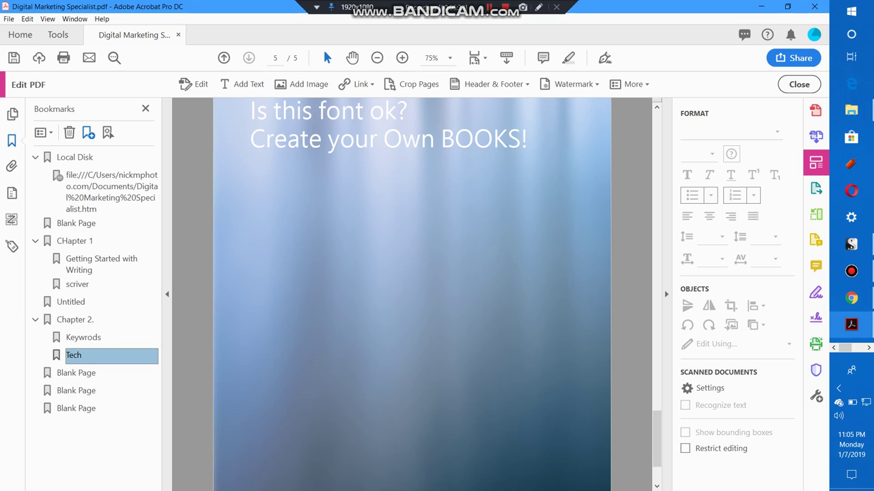
# Add two more bookmarks below Tech, leaving the first with its default name and naming the second "Coding".
pyautogui.click(88, 132)
pyautogui.click(88, 132)
pyautogui.write('C')
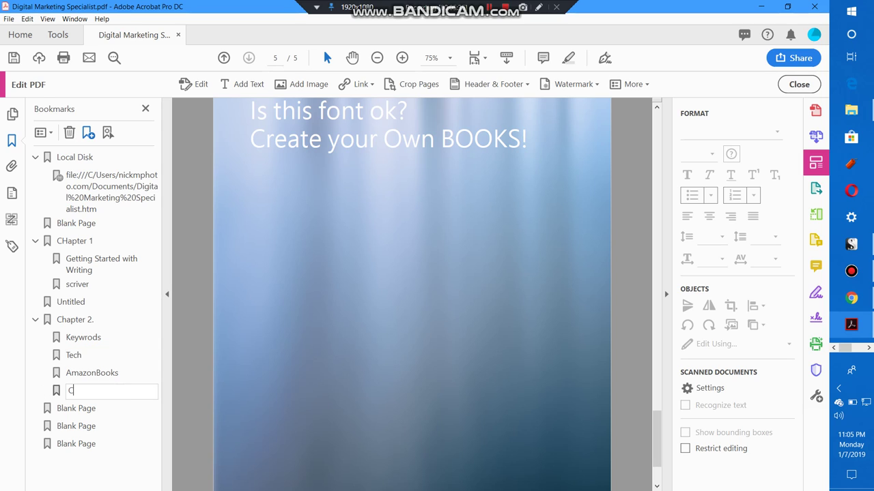
pyautogui.write('oding')
pyautogui.press('Return')
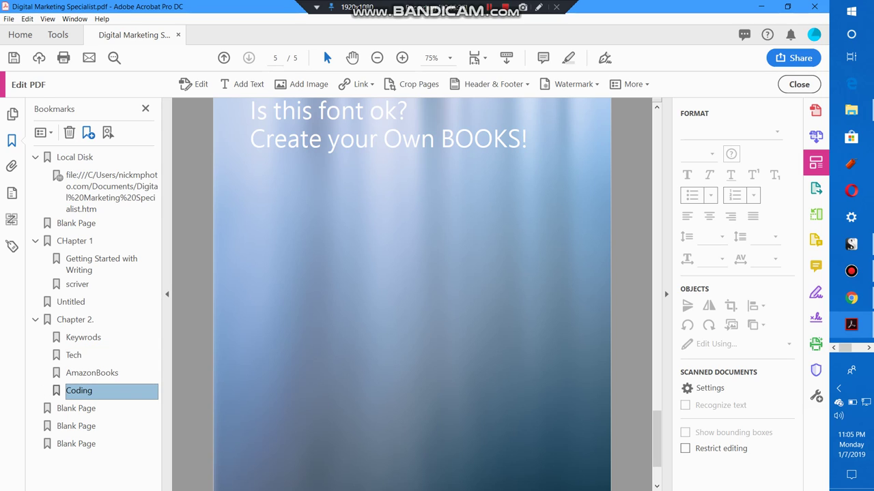
# Test the AmazonBooks, Tech, Keywrods and Chapter 2. bookmarks by jumping to each one.
pyautogui.click(91, 373)
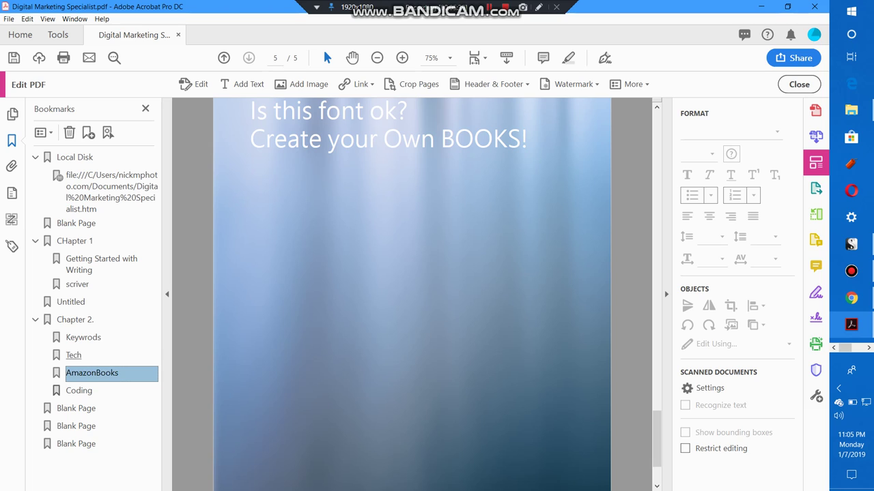
pyautogui.click(73, 355)
pyautogui.click(83, 337)
pyautogui.click(75, 320)
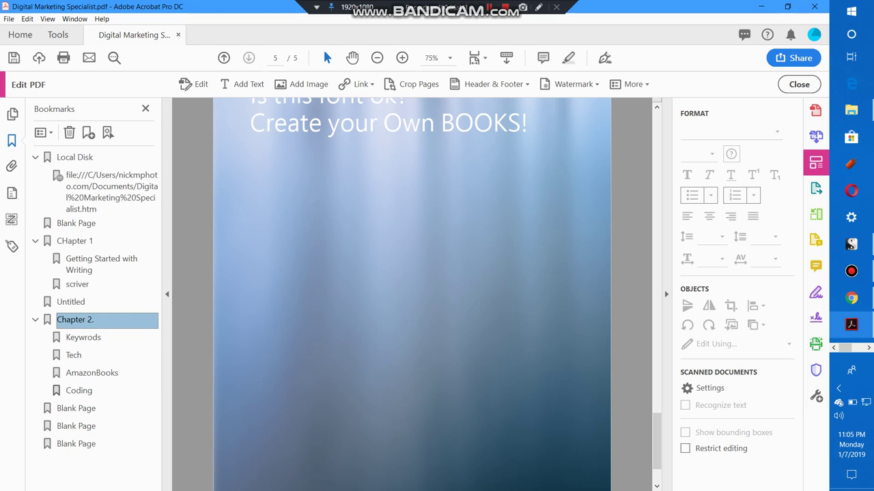
# Rename the AmazonBooks bookmark under Chapter 2. as "Facebook".
pyautogui.click(92, 373)
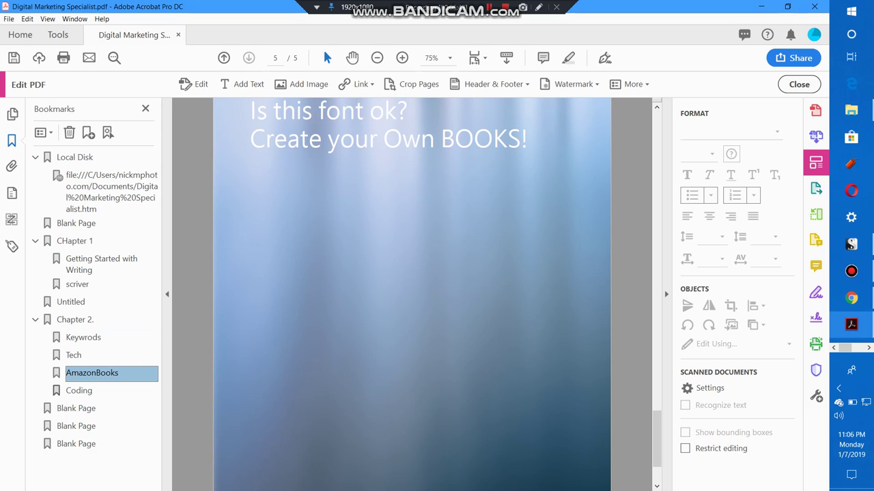
pyautogui.rightClick(92, 373)
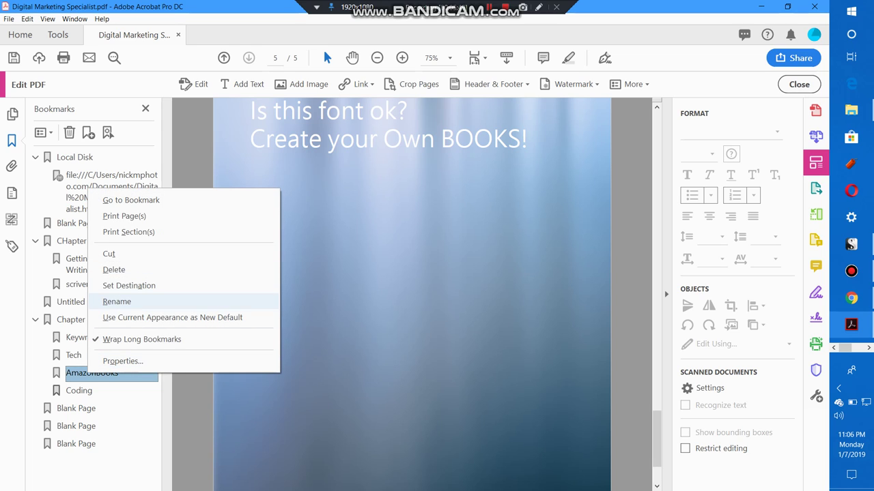
pyautogui.click(117, 301)
pyautogui.write('Facebook')
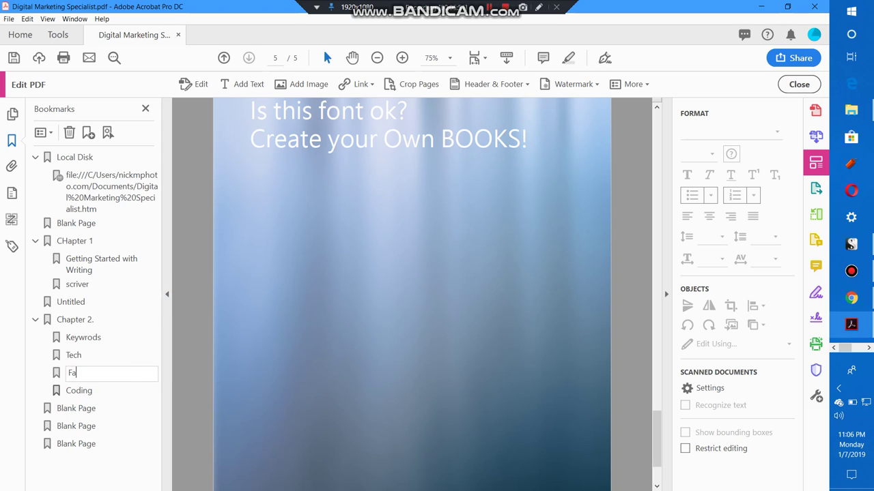
pyautogui.press('Return')
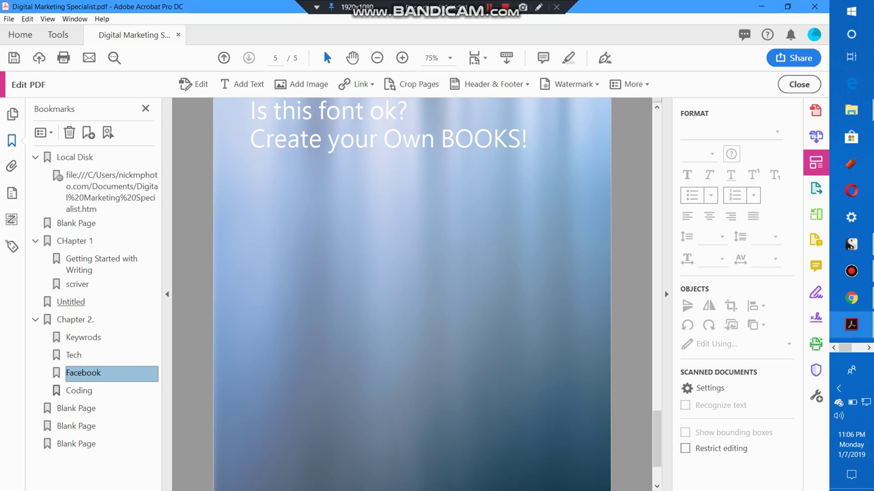
# Go to the Chapter 2. page and add a text box below the existing text reading "CHAPTER 2.".
pyautogui.click(75, 319)
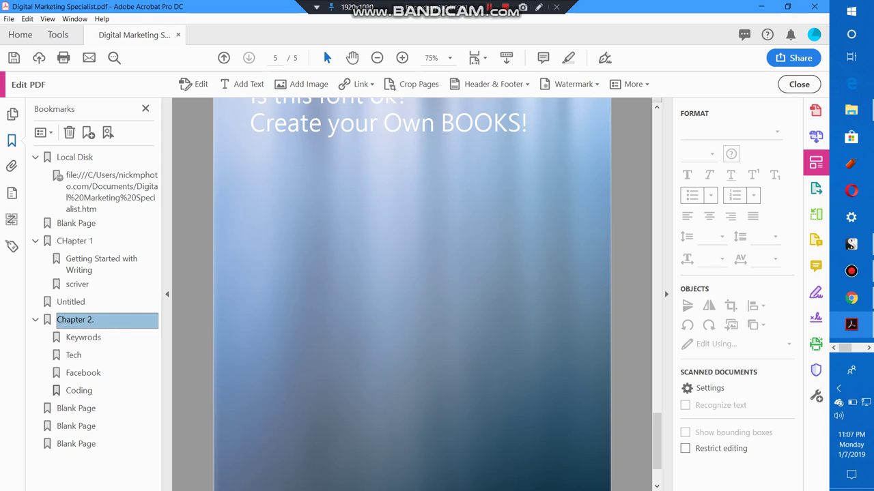
pyautogui.scroll(2, 411, 294)
pyautogui.scroll(-4, 411, 294)
pyautogui.scroll(3, 412, 294)
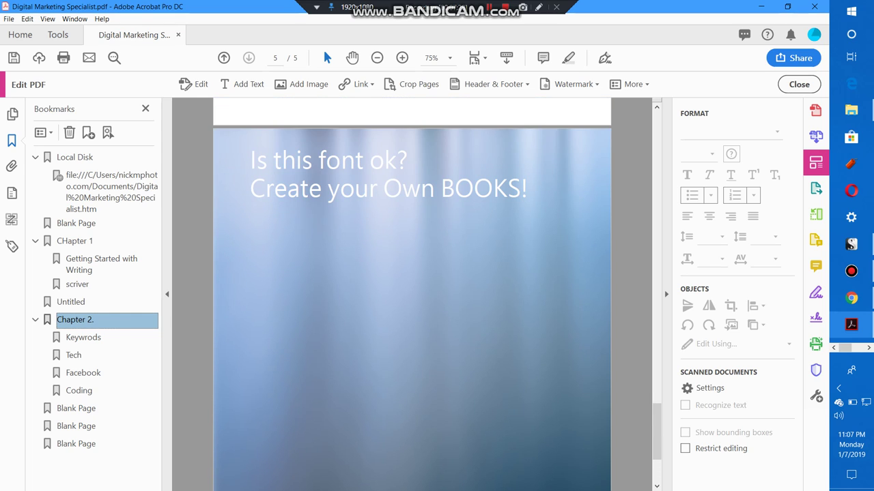
pyautogui.click(242, 83)
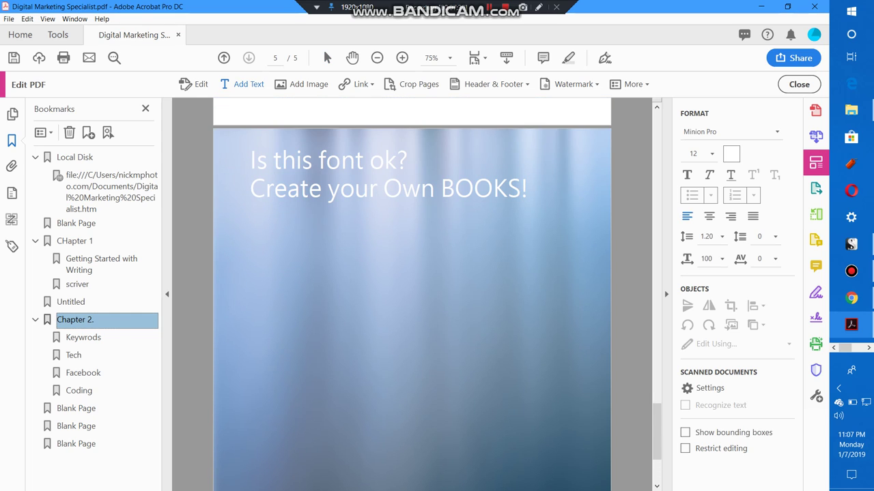
pyautogui.moveTo(248, 219); pyautogui.dragTo(551, 326)
pyautogui.write('CHATER')
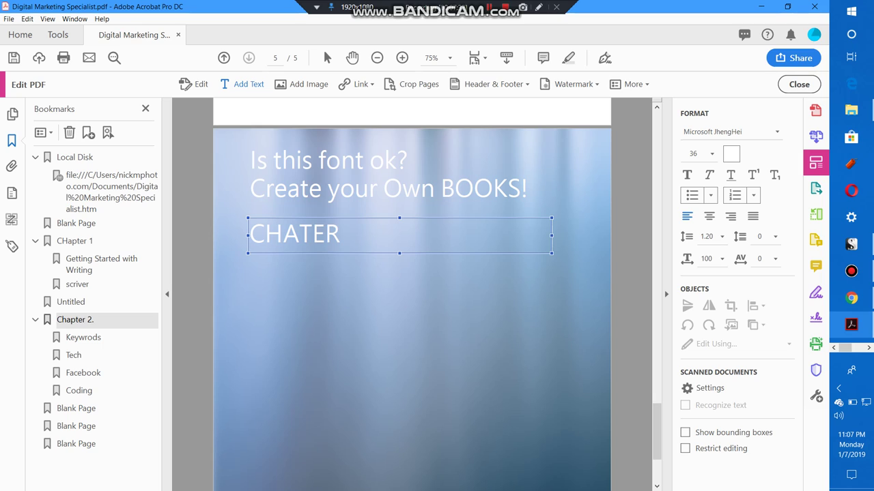
pyautogui.press('BackSpace')
pyautogui.press('BackSpace')
pyautogui.write('P')
pyautogui.press('BackSpace')
pyautogui.press('BackSpace')
pyautogui.write('PTER 2. ')
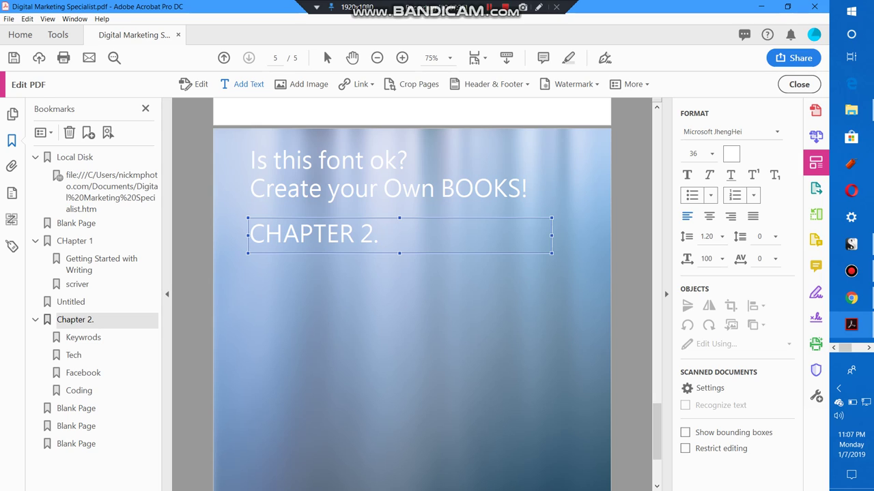
# Continue the chapter heading with "Getting Started with Acrobat." followed by a line break.
pyautogui.write('Getting Star')
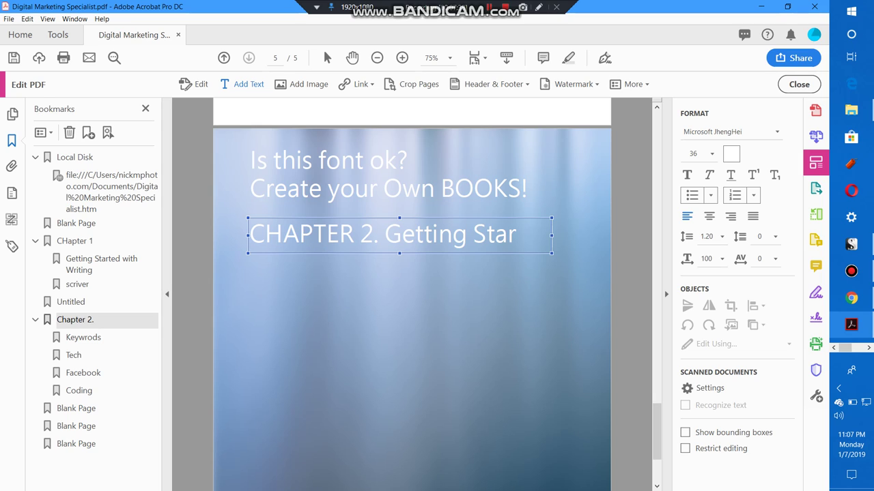
pyautogui.write('ted with ')
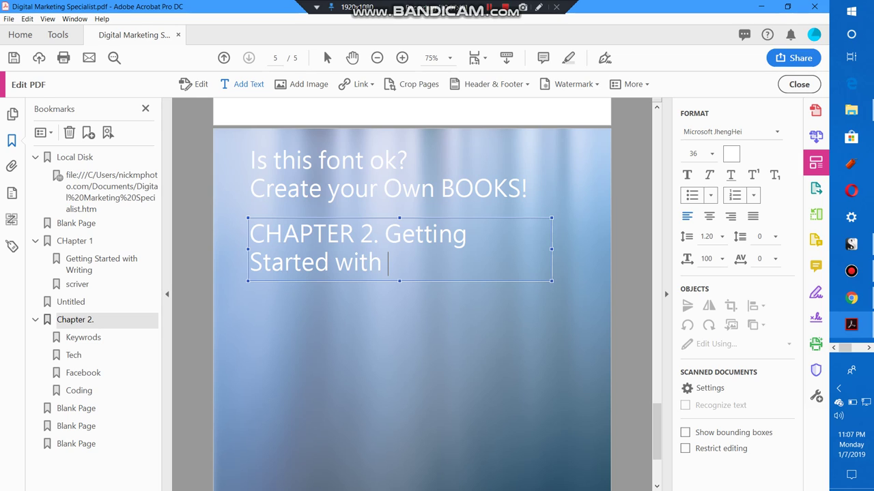
pyautogui.write('Acrobat.')
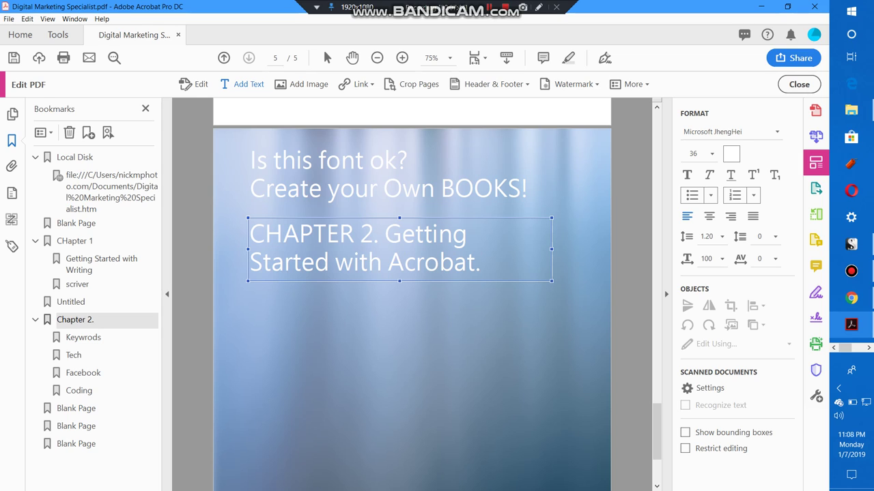
pyautogui.press('Return')
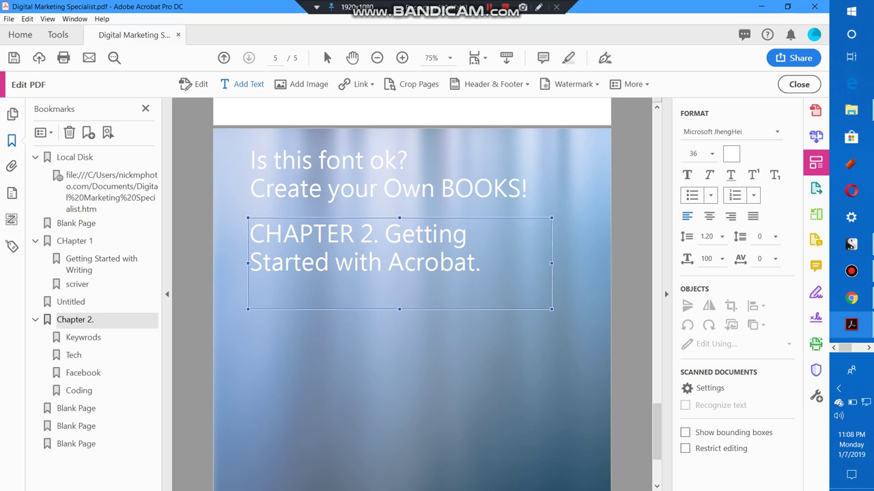
# Show the bounding boxes in edit mode and delete the "Is this font ok? Create your Own BOOKS!" text above the chapter heading.
pyautogui.click(193, 84)
pyautogui.click(685, 432)
pyautogui.click(420, 189)
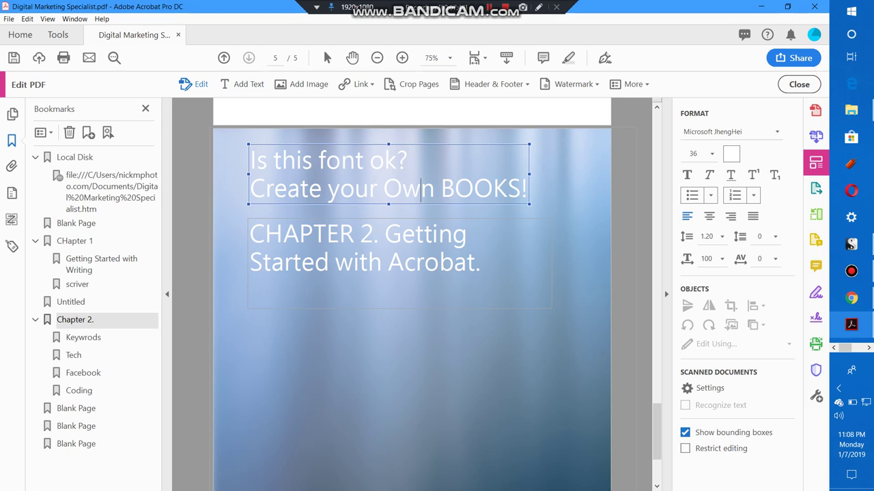
pyautogui.hotkey('ctrl', 'a')
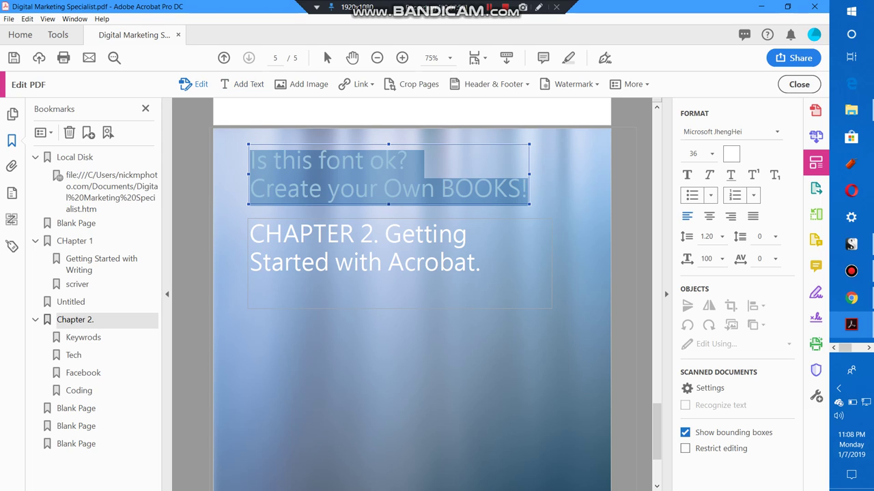
pyautogui.press('Delete')
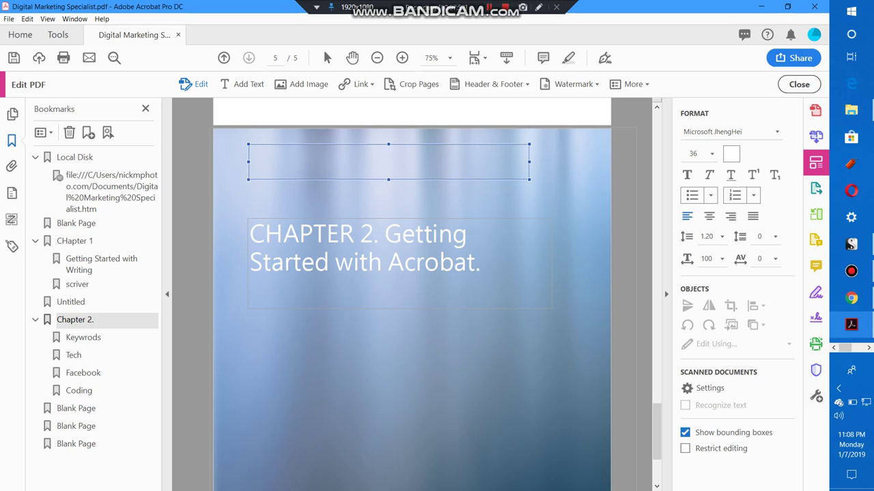
# Move the "CHAPTER 2. Getting Started with Acrobat." text box up to the top of the page.
pyautogui.click(422, 368)
pyautogui.click(314, 235)
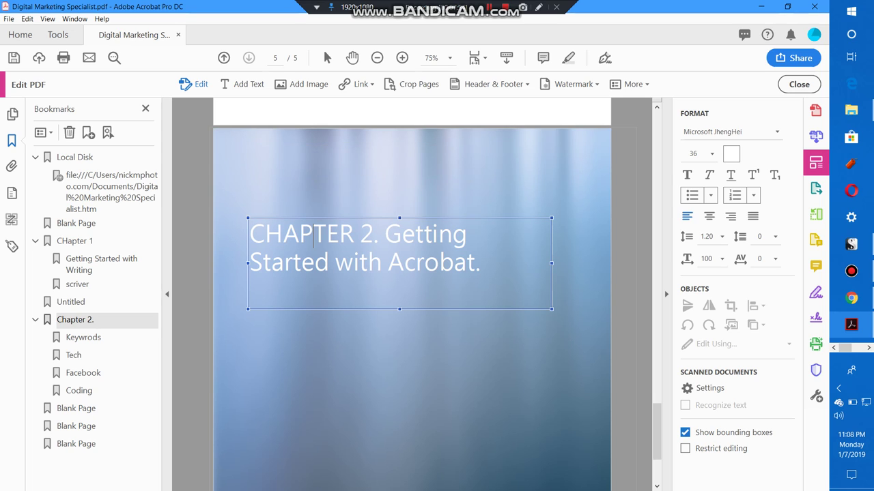
pyautogui.moveTo(400, 217); pyautogui.dragTo(399, 138)
# Format the whole Chapter 2 heading in black Lithos Pro Regular at size 48.
pyautogui.hotkey('ctrl', 'a')
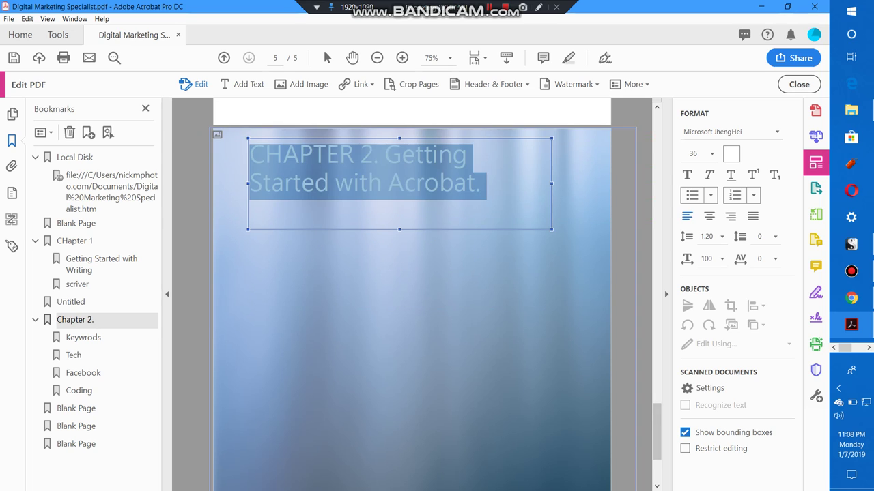
pyautogui.click(711, 153)
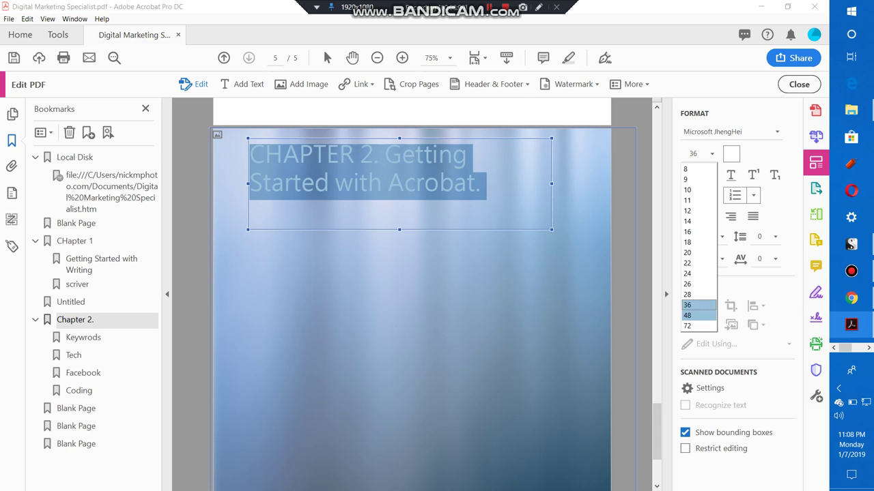
pyautogui.click(698, 315)
pyautogui.click(730, 153)
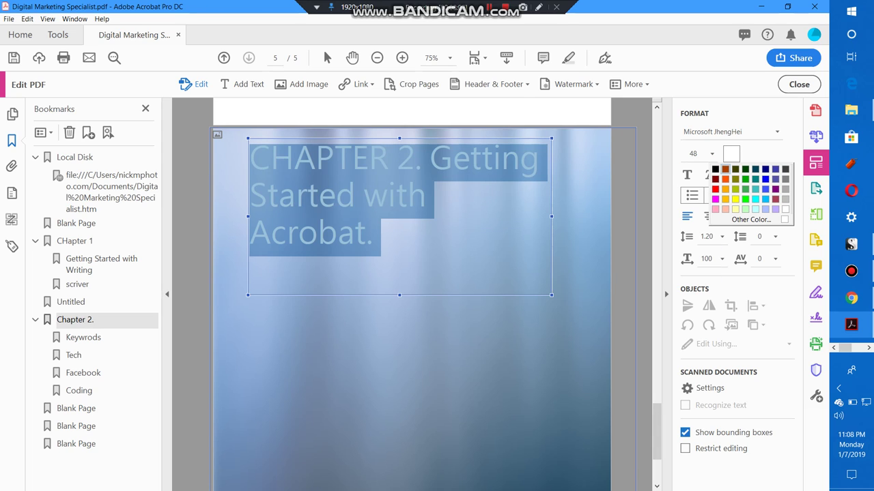
pyautogui.click(714, 168)
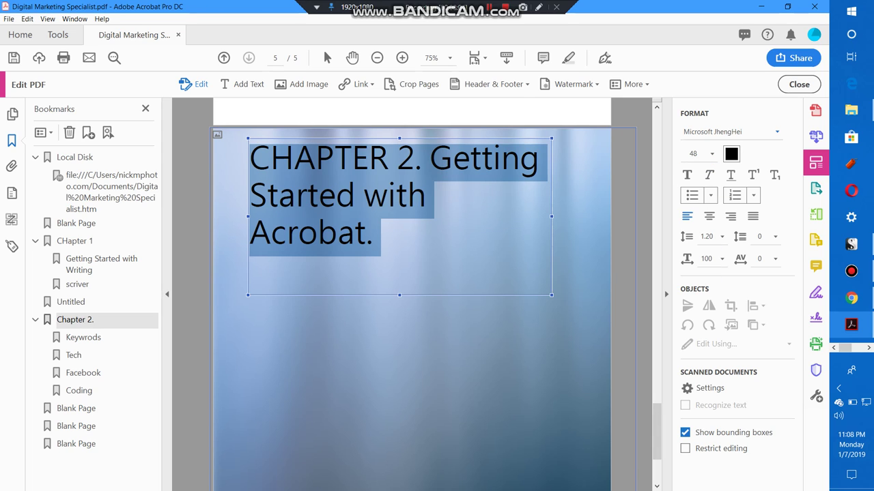
pyautogui.click(776, 132)
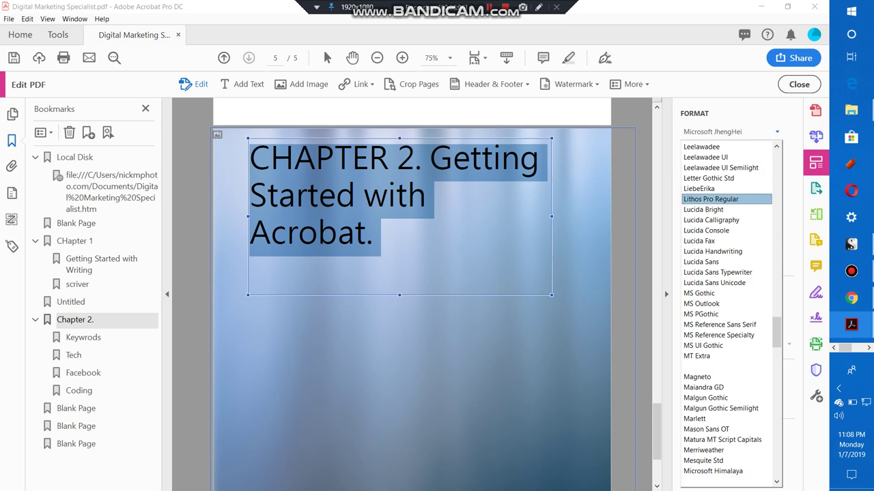
pyautogui.click(732, 198)
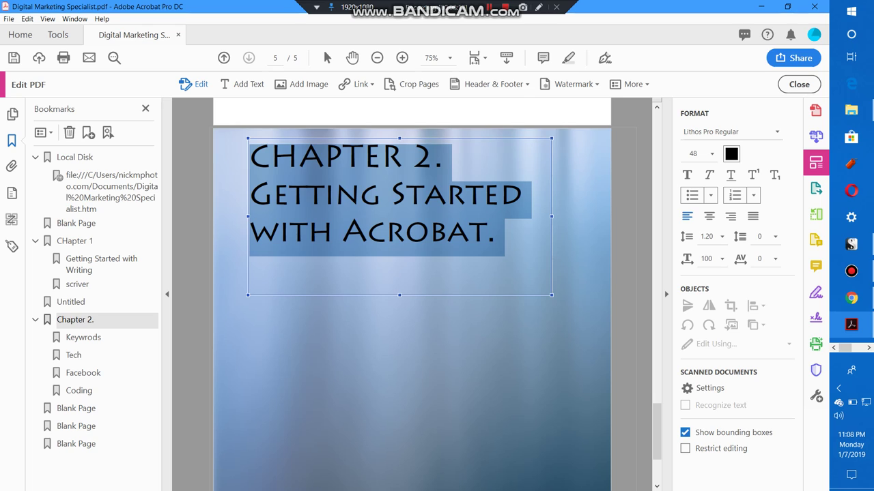
# Reduce the whole Chapter 2 heading to font size 36 and deselect its text.
pyautogui.press('Escape')
pyautogui.hotkey('ctrl', 'a')
pyautogui.click(712, 154)
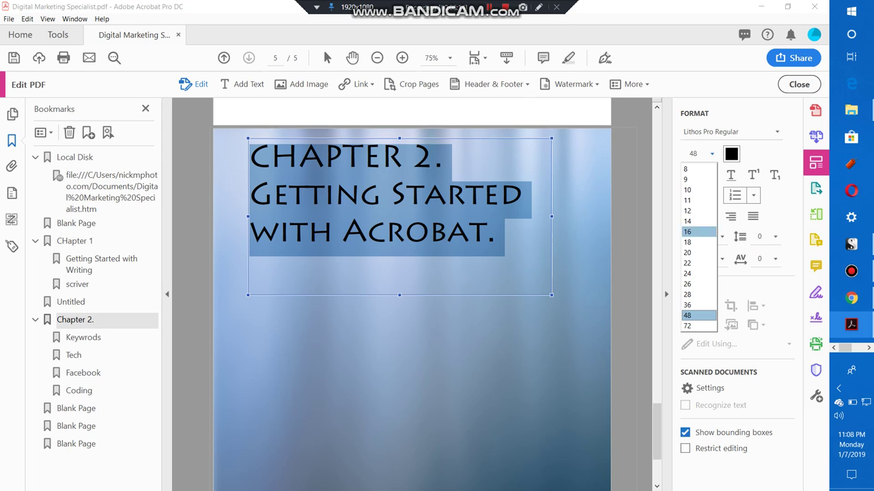
pyautogui.click(696, 305)
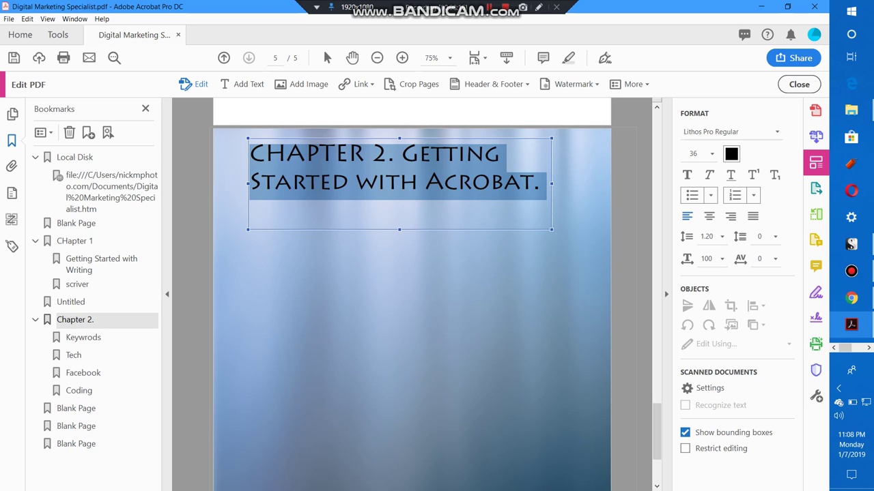
pyautogui.click(401, 155)
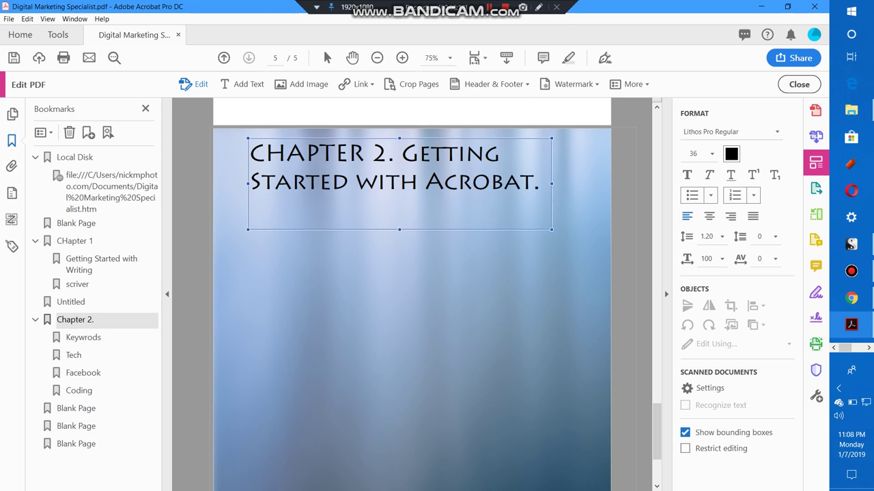